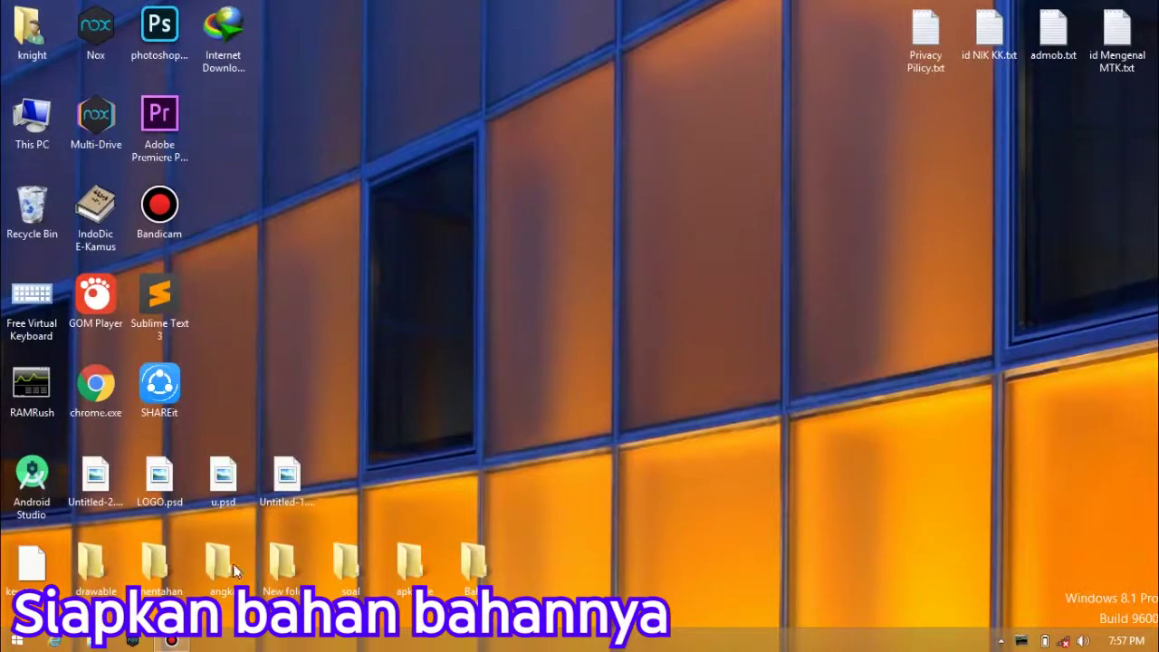
Open the Bahan Handbrake folder on the Data (E:) drive in File Explorer.
{"action": "key", "text": "super+e"}
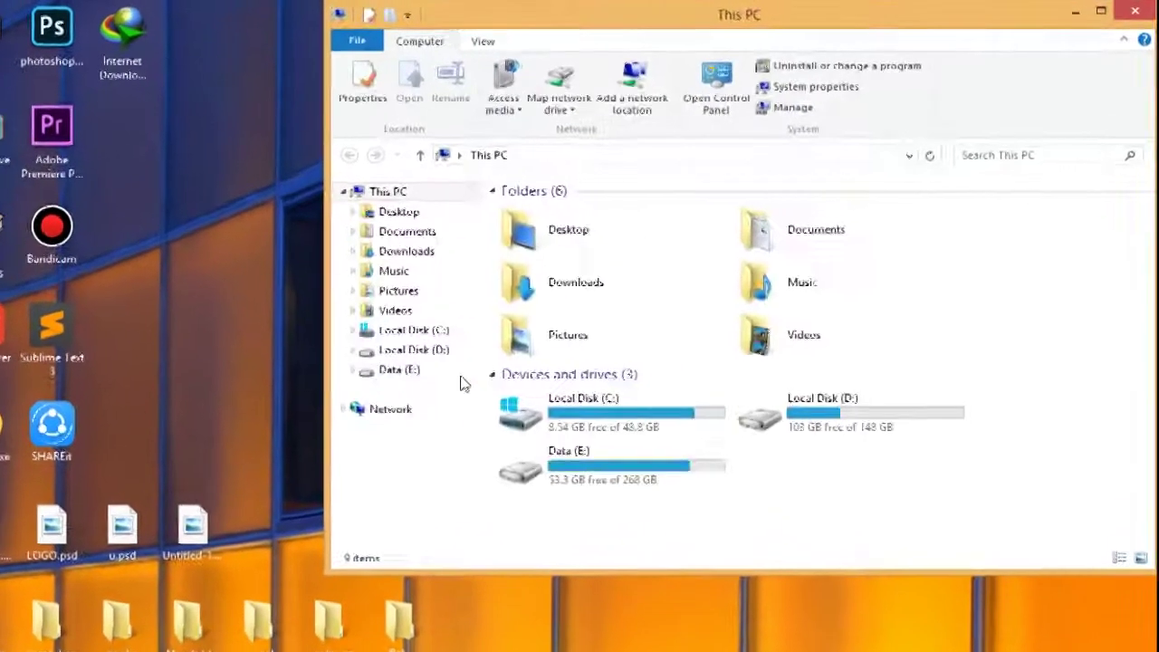
{"action": "left_click", "coordinate": [503, 335]}
{"action": "double_click", "coordinate": [508, 373]}
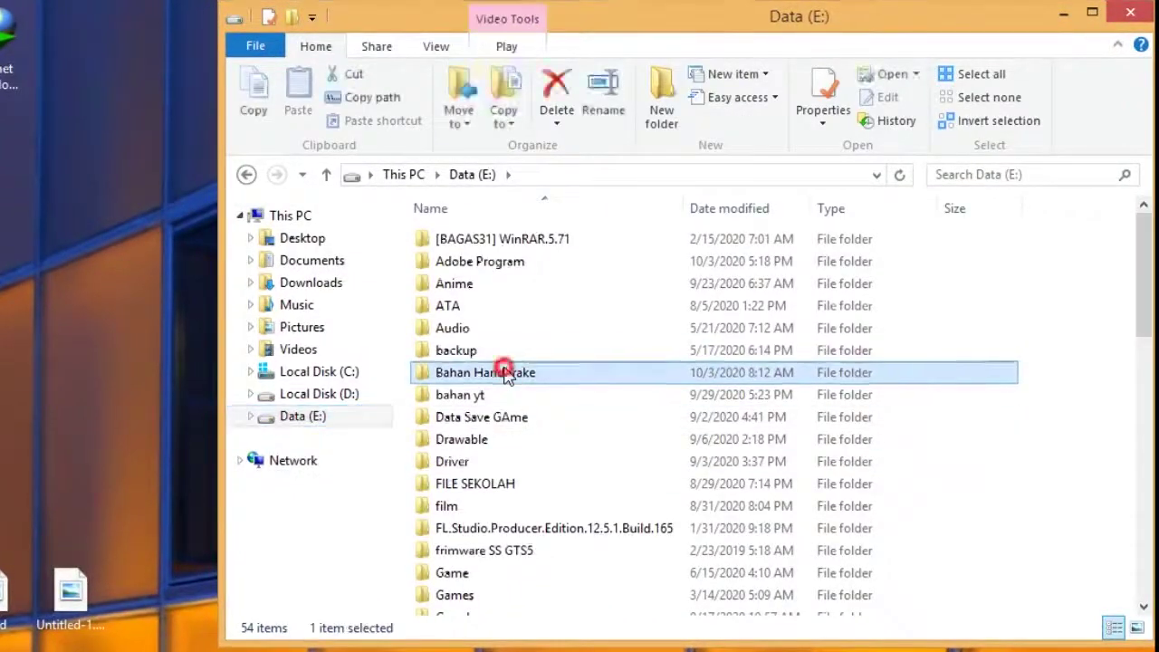
Examine the file size and the video details, such as length and frame size, in the properties of Sequence 02.mpeg.
{"action": "left_click_drag", "start_coordinate": [438, 300], "coordinate": [605, 336]}
{"action": "left_click", "coordinate": [582, 315]}
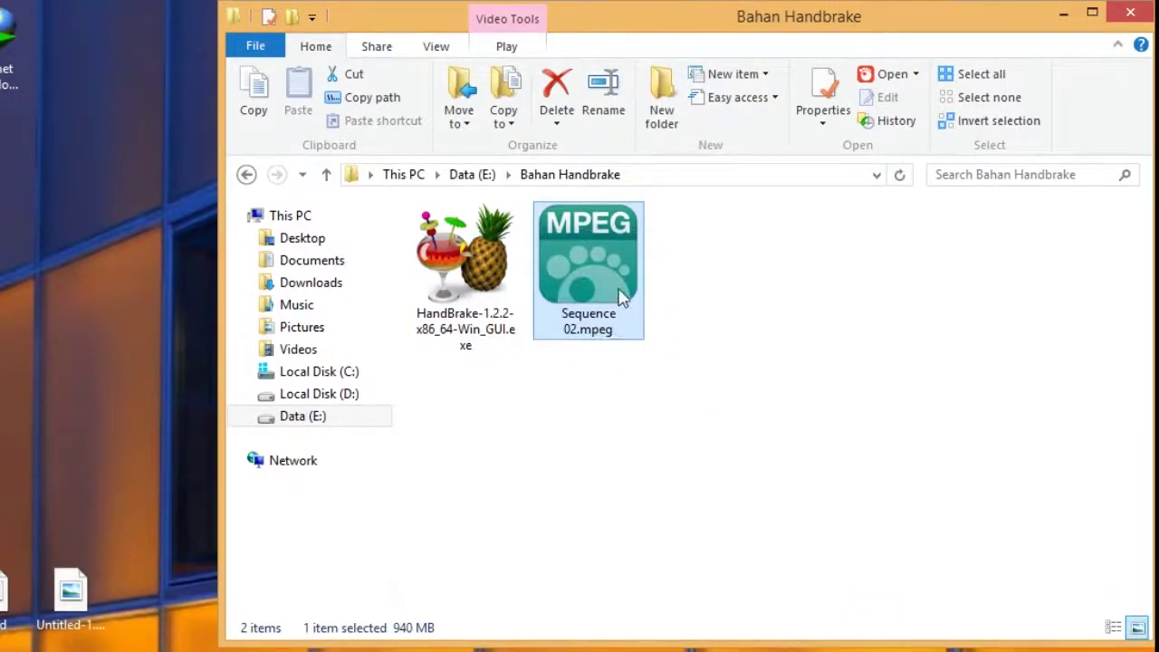
{"action": "right_click", "coordinate": [594, 297]}
{"action": "key", "text": "r"}
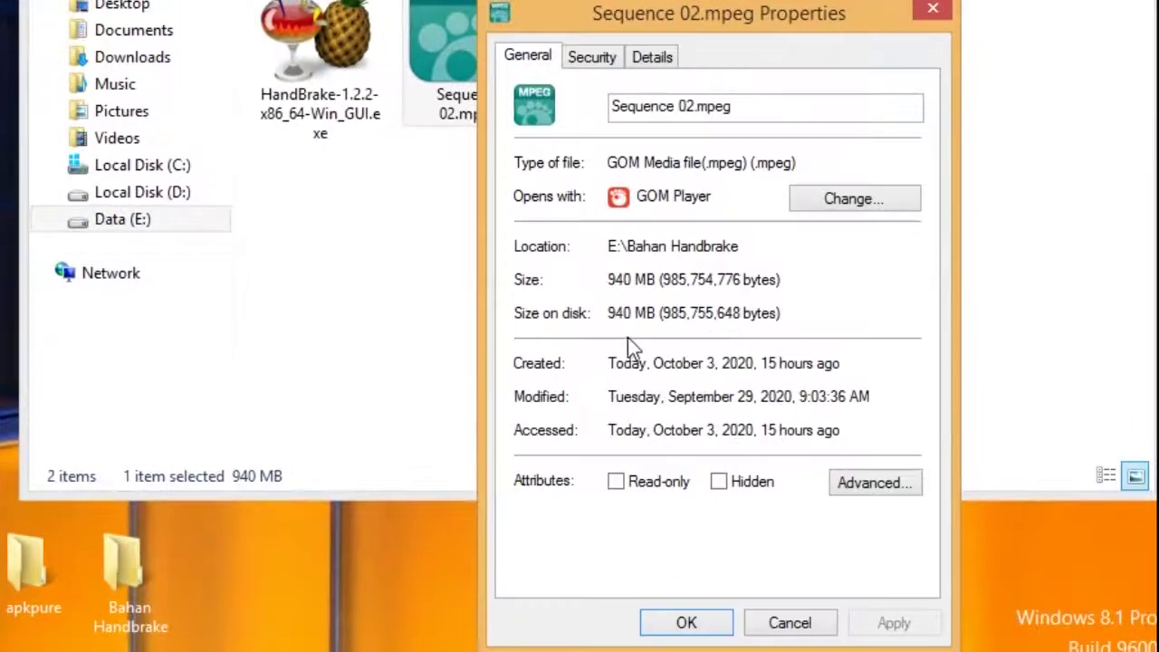
{"action": "left_click", "coordinate": [600, 313]}
{"action": "left_click", "coordinate": [598, 300]}
{"action": "left_click", "coordinate": [654, 59]}
{"action": "left_click", "coordinate": [671, 307]}
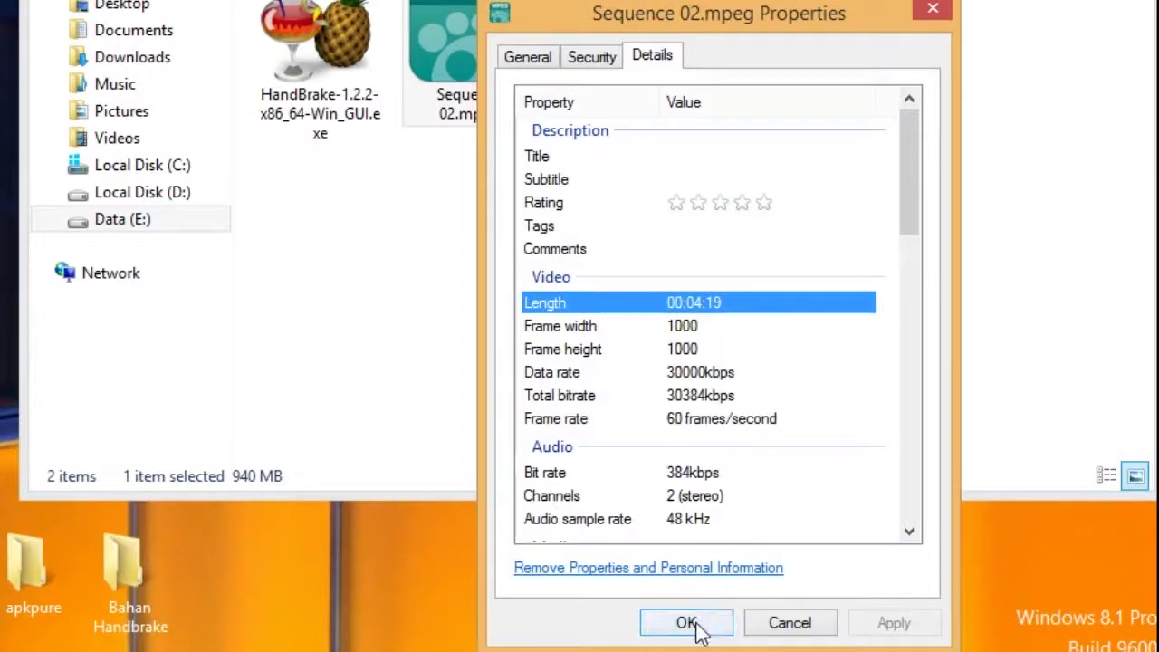
{"action": "left_click", "coordinate": [931, 11]}
Install HandBrake 1.2.2 from its setup file into C:\Program Files\HandBrake and finish the setup.
{"action": "left_click", "coordinate": [481, 344]}
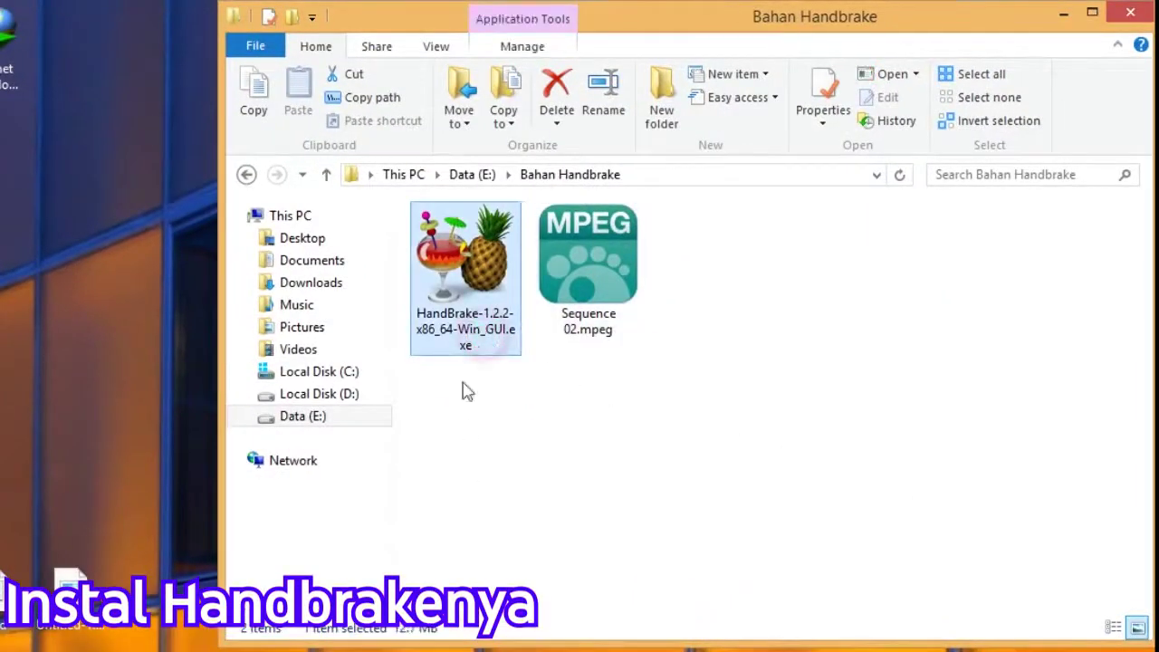
{"action": "double_click", "coordinate": [473, 347]}
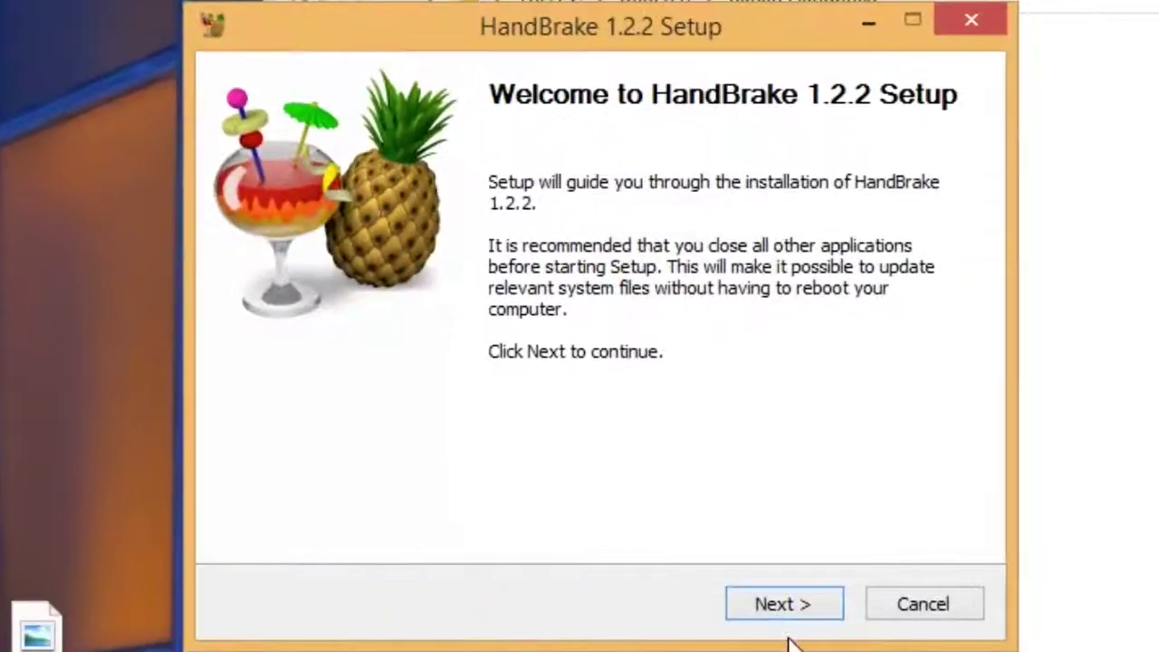
{"action": "left_click", "coordinate": [769, 608]}
{"action": "left_click", "coordinate": [784, 609]}
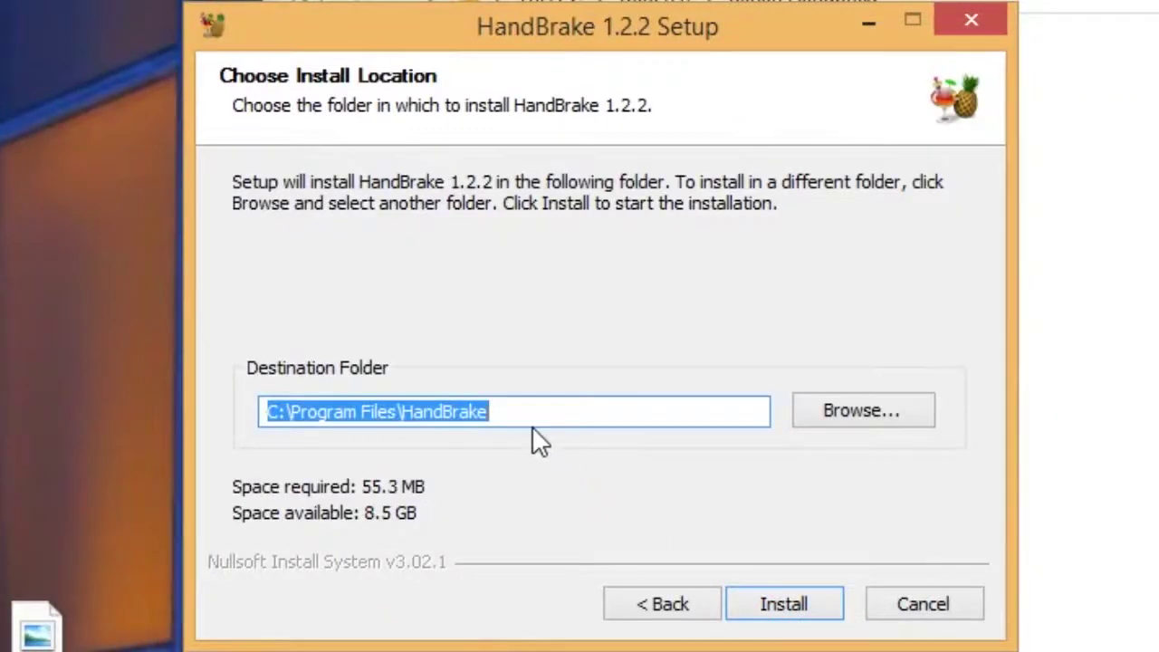
{"action": "left_click", "coordinate": [532, 424]}
{"action": "left_click", "coordinate": [757, 605]}
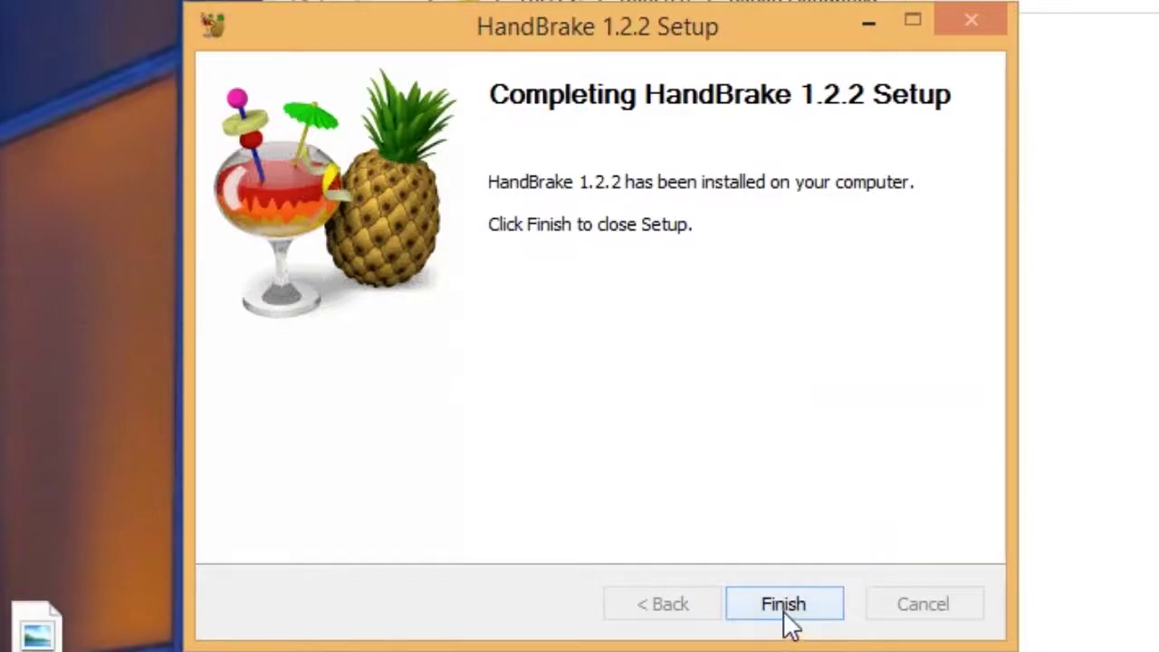
{"action": "left_click", "coordinate": [784, 609]}
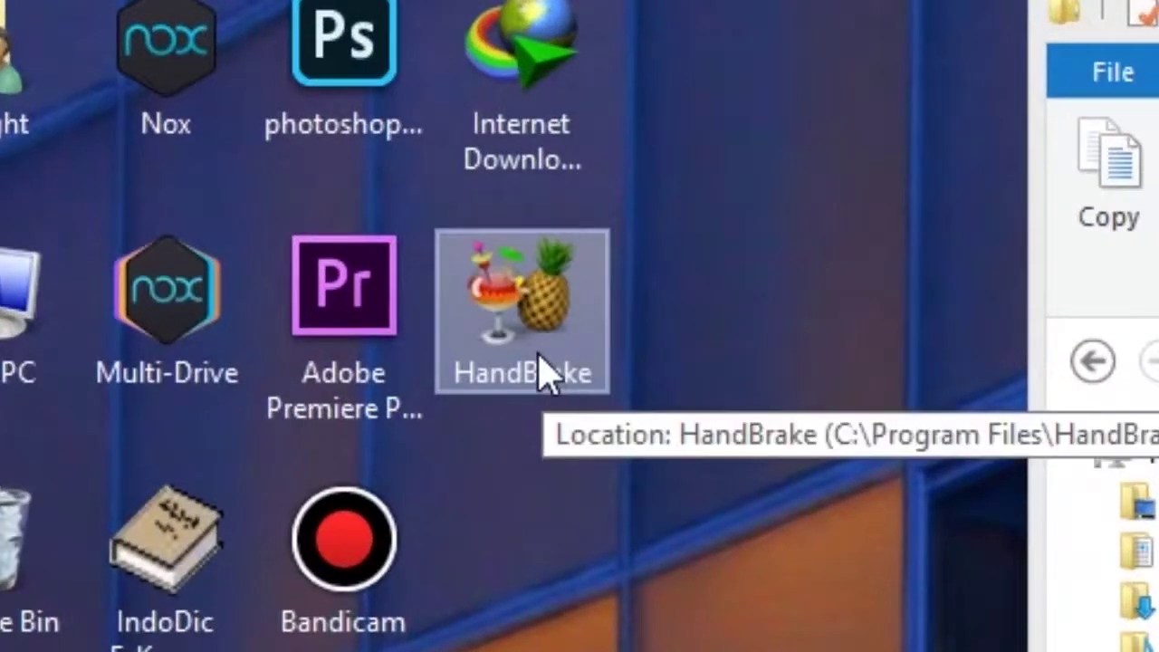
Launch HandBrake from its desktop shortcut.
{"action": "left_click", "coordinate": [543, 376]}
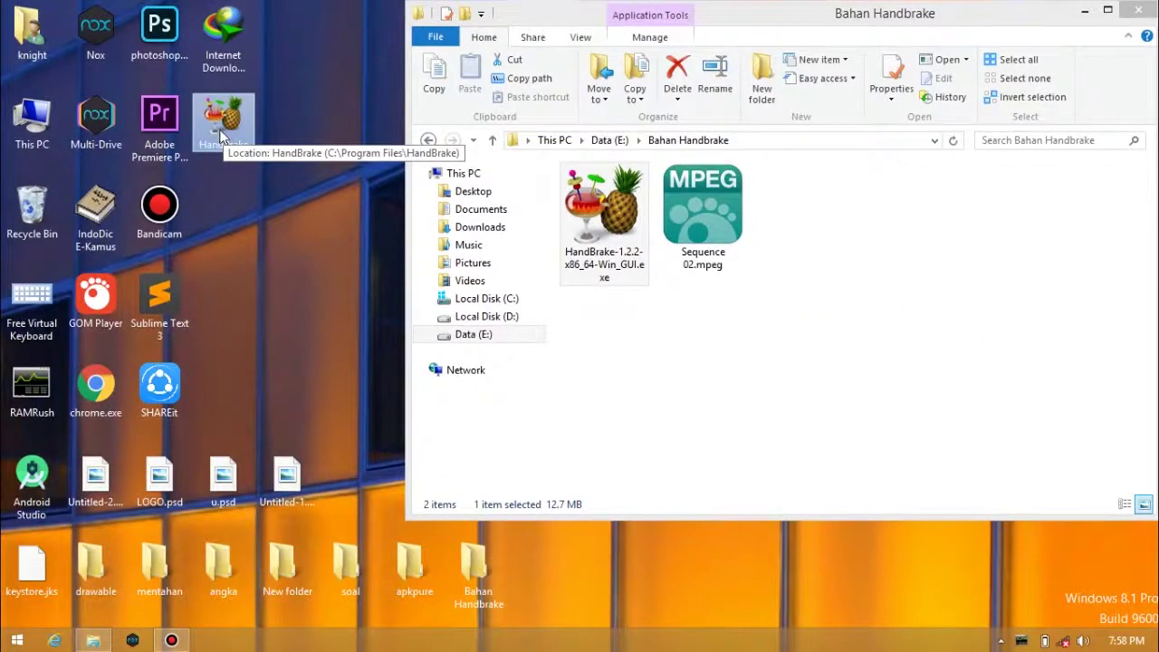
{"action": "left_click", "coordinate": [221, 136]}
{"action": "double_click", "coordinate": [217, 128]}
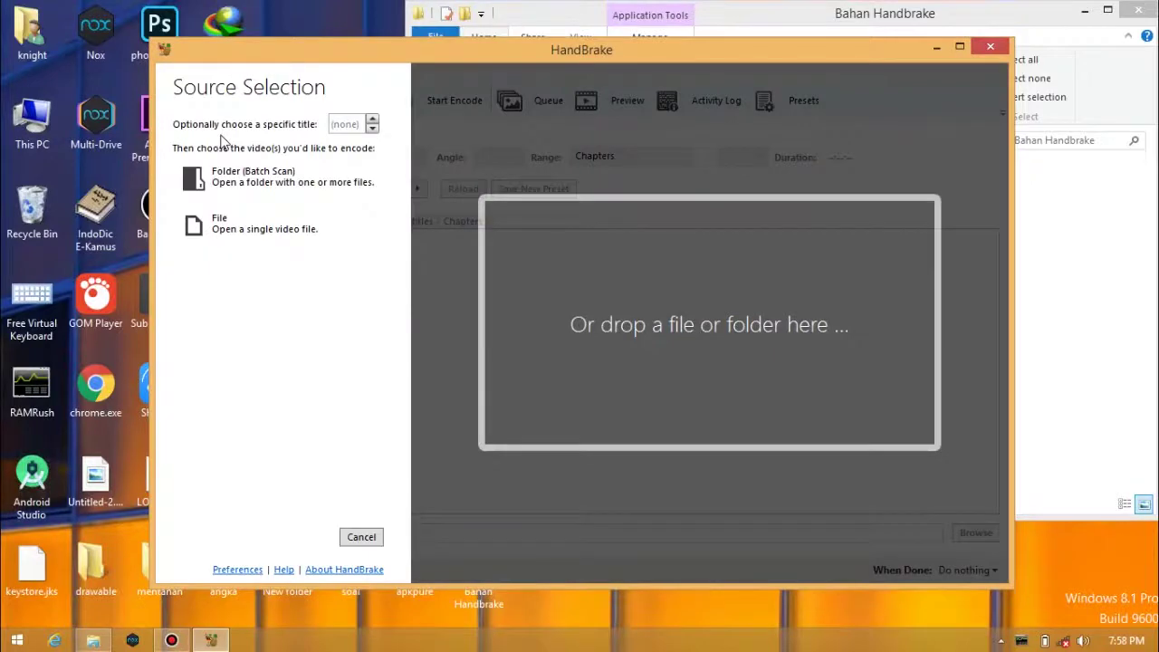
Load Sequence 02.mpeg from the Bahan Handbrake folder into HandBrake as the source video.
{"action": "left_click_drag", "start_coordinate": [646, 53], "coordinate": [508, 41]}
{"action": "left_click", "coordinate": [1056, 272]}
{"action": "left_click", "coordinate": [703, 217]}
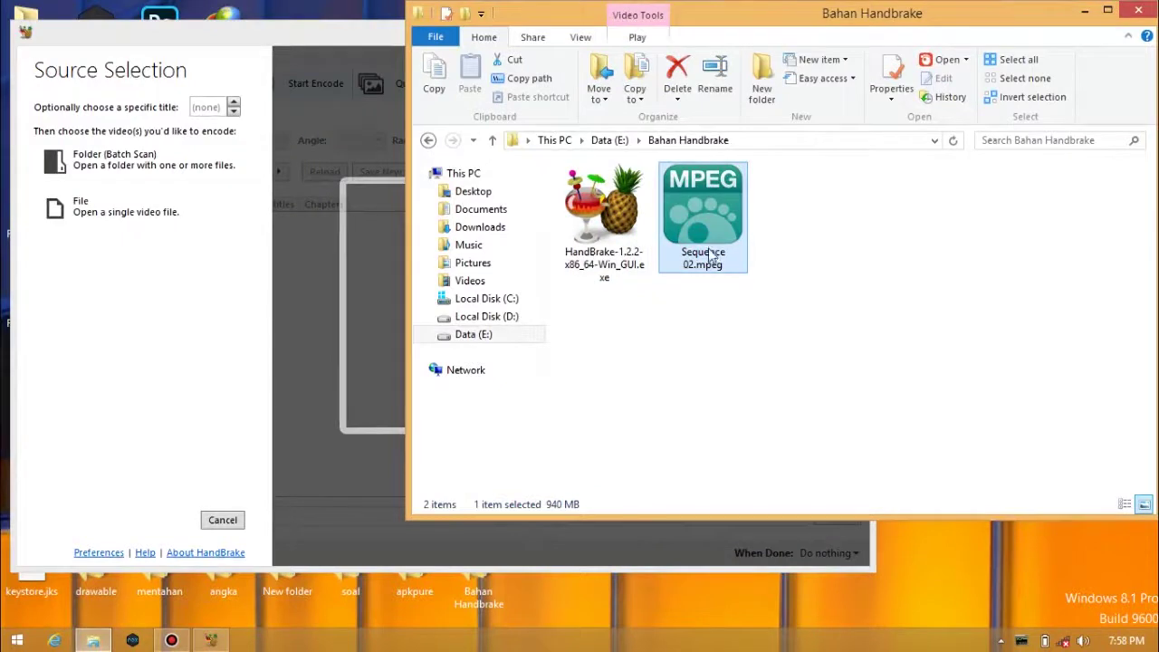
{"action": "left_click_drag", "start_coordinate": [709, 246], "coordinate": [347, 339]}
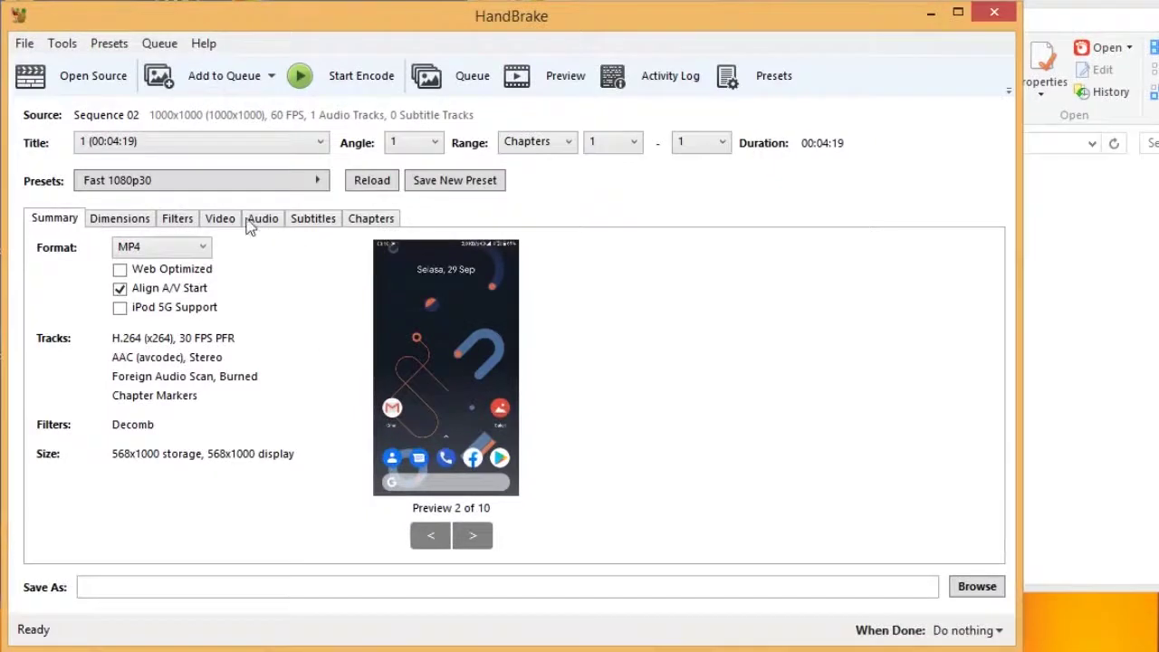
Choose the general encoding preset Fast 1080p30.
{"action": "left_click", "coordinate": [121, 187]}
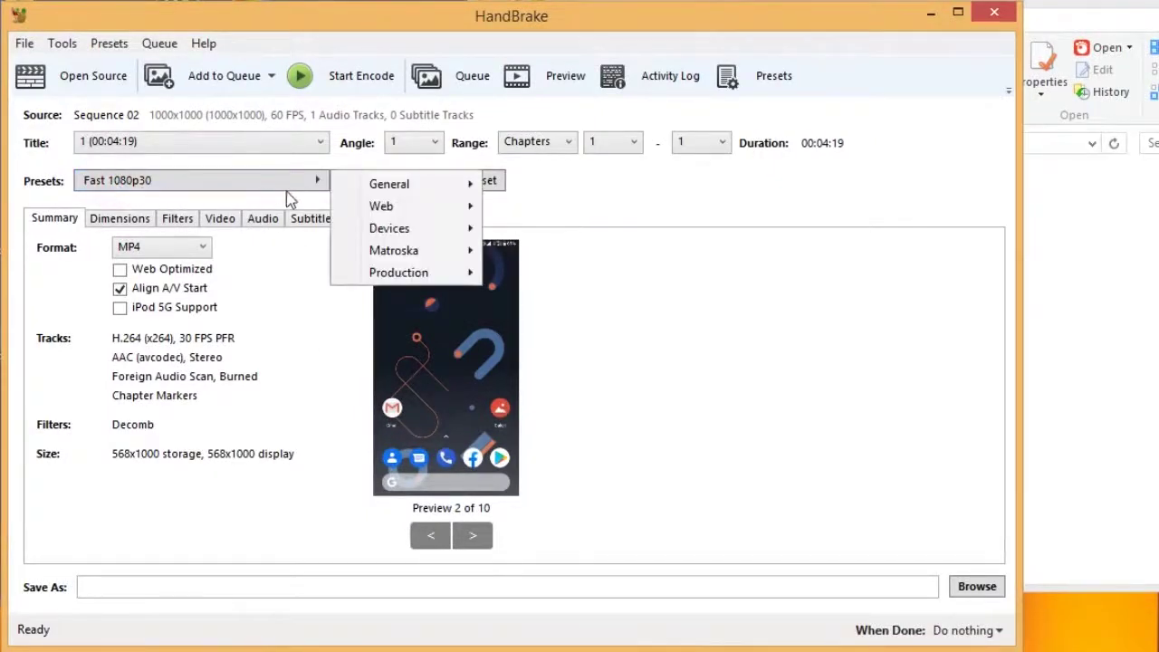
{"action": "mouse_move", "coordinate": [401, 199]}
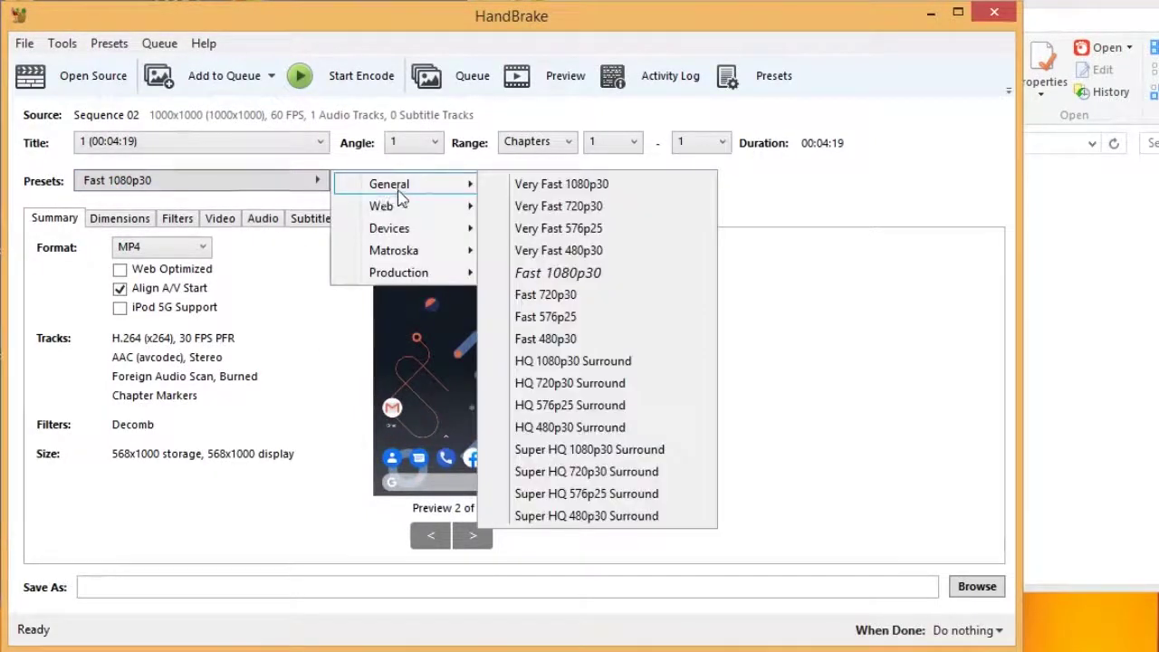
{"action": "left_click", "coordinate": [595, 275]}
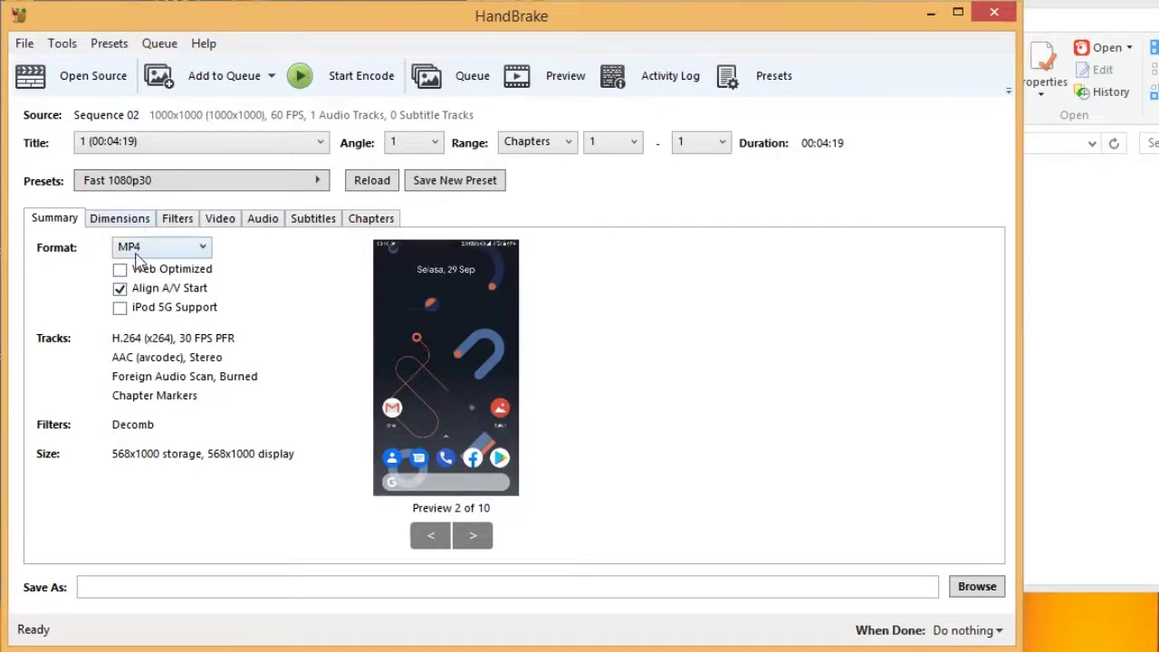
Choose MP4 as the output format and enable Web Optimized.
{"action": "left_click", "coordinate": [152, 248]}
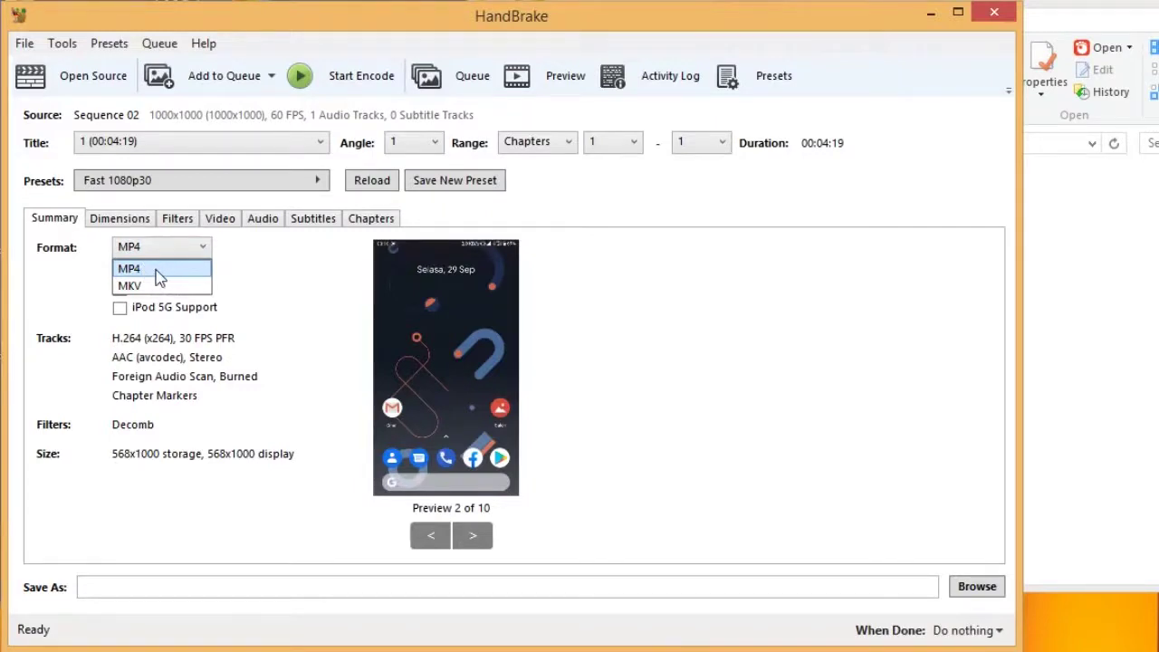
{"action": "left_click", "coordinate": [158, 272]}
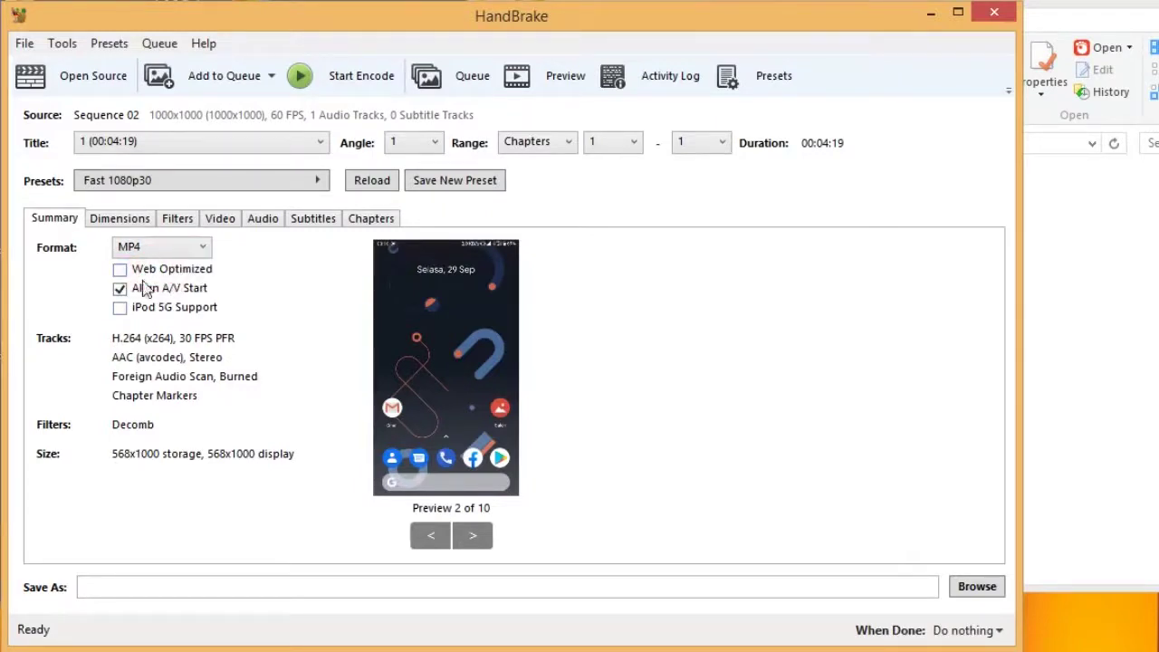
{"action": "left_click", "coordinate": [119, 269]}
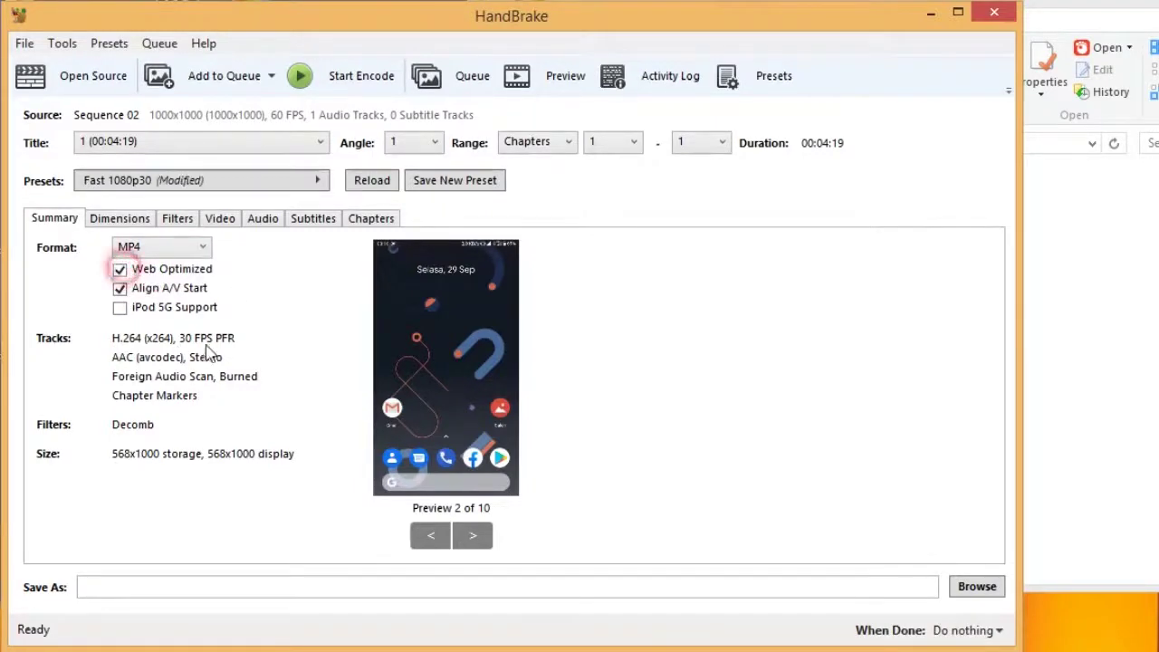
Set the output video's width to 1000 in the size settings.
{"action": "left_click", "coordinate": [116, 220]}
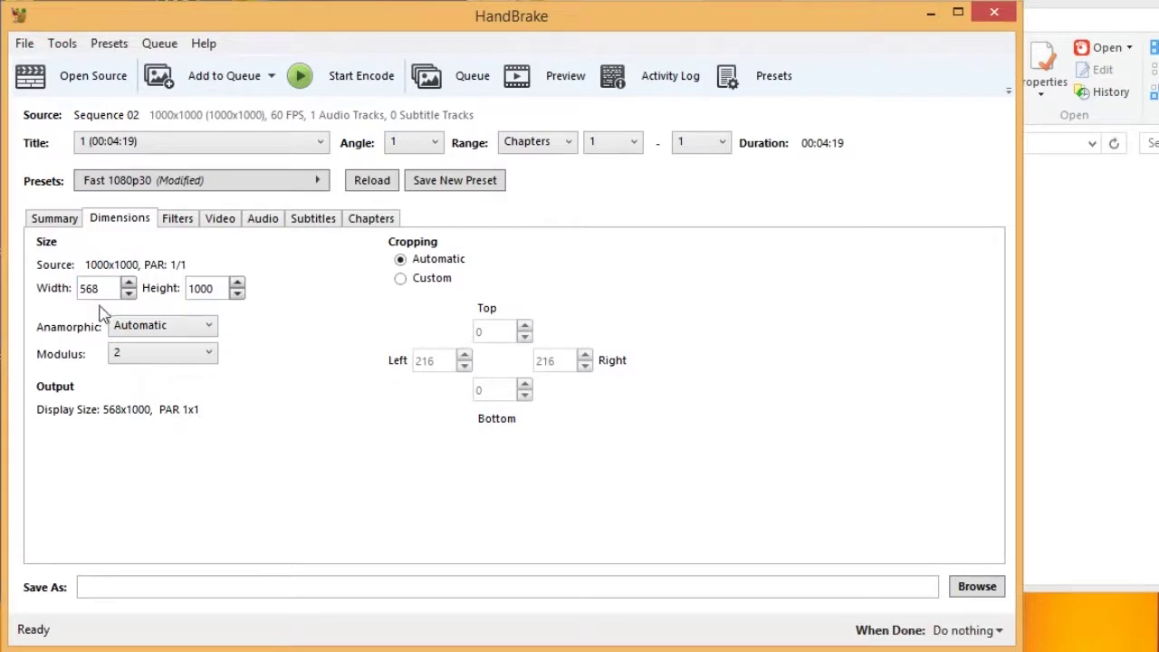
{"action": "left_click", "coordinate": [209, 288]}
{"action": "left_click", "coordinate": [98, 288]}
{"action": "left_click", "coordinate": [193, 290]}
{"action": "left_click", "coordinate": [91, 291]}
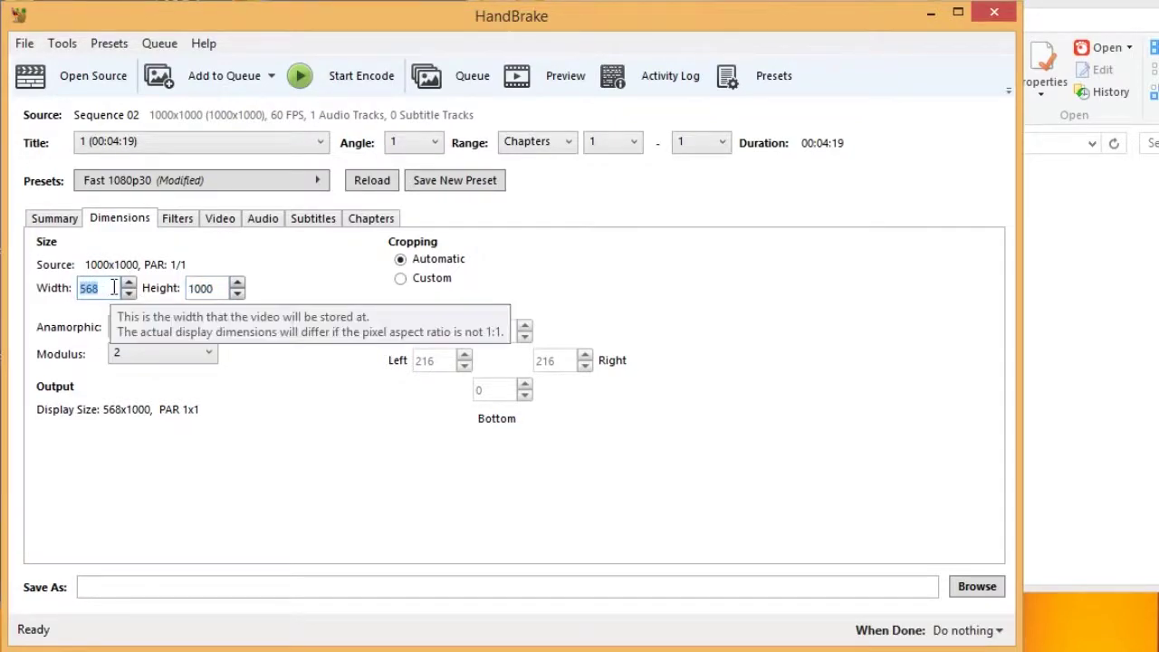
{"action": "type", "text": "1000"}
{"action": "left_click", "coordinate": [214, 289]}
{"action": "left_click", "coordinate": [294, 462]}
{"action": "left_click", "coordinate": [203, 447]}
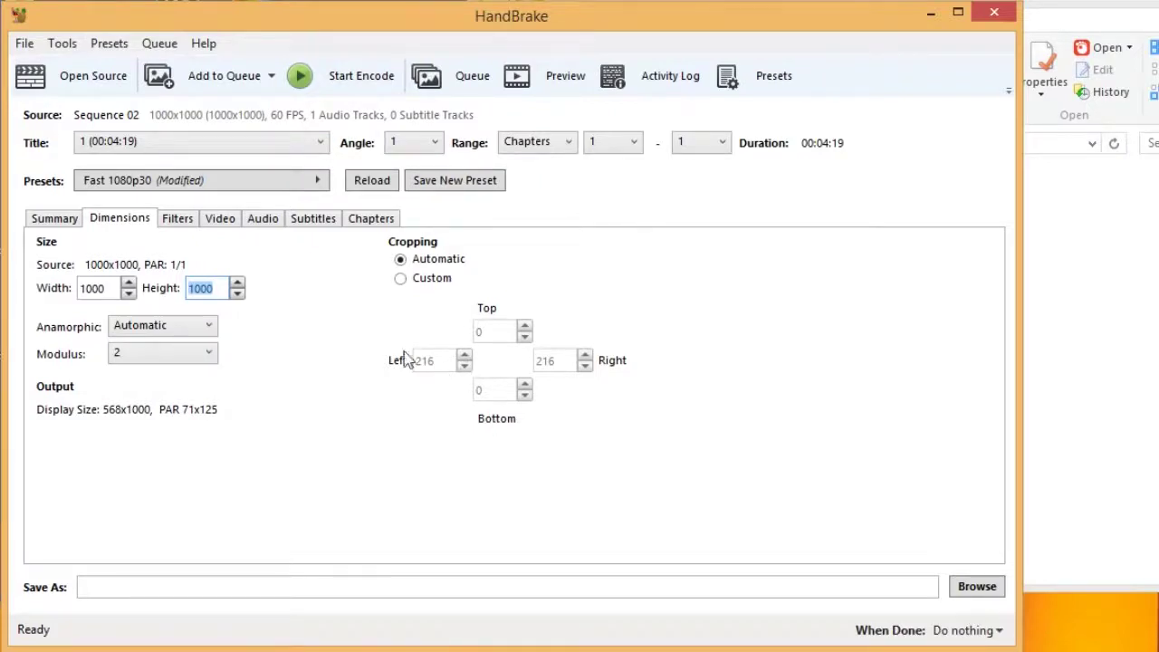
Switch cropping to Custom and set the left and right crop values to 0.
{"action": "left_click", "coordinate": [415, 280]}
{"action": "left_click", "coordinate": [441, 361]}
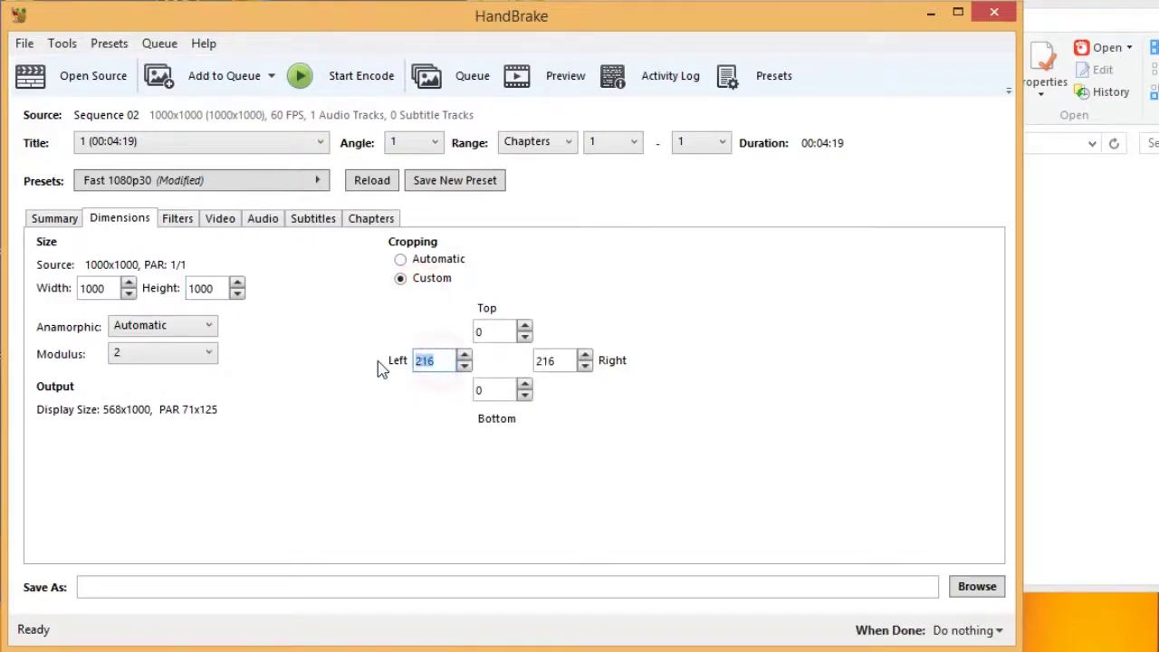
{"action": "type", "text": "0"}
{"action": "left_click", "coordinate": [553, 360]}
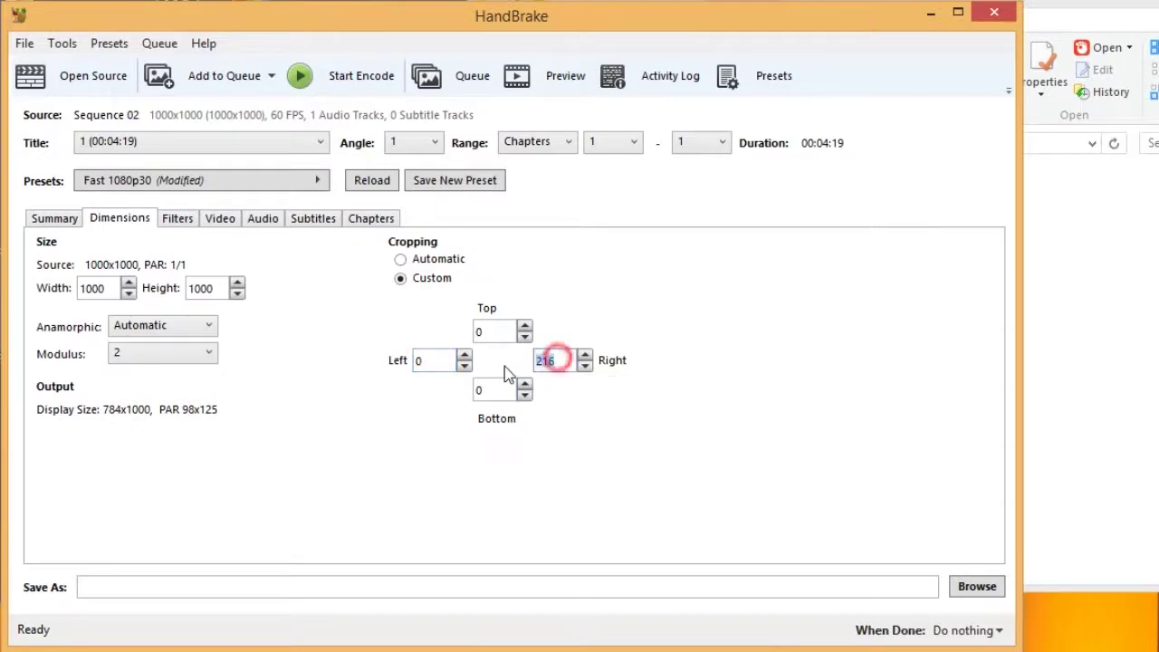
{"action": "type", "text": "0"}
{"action": "left_click", "coordinate": [435, 497]}
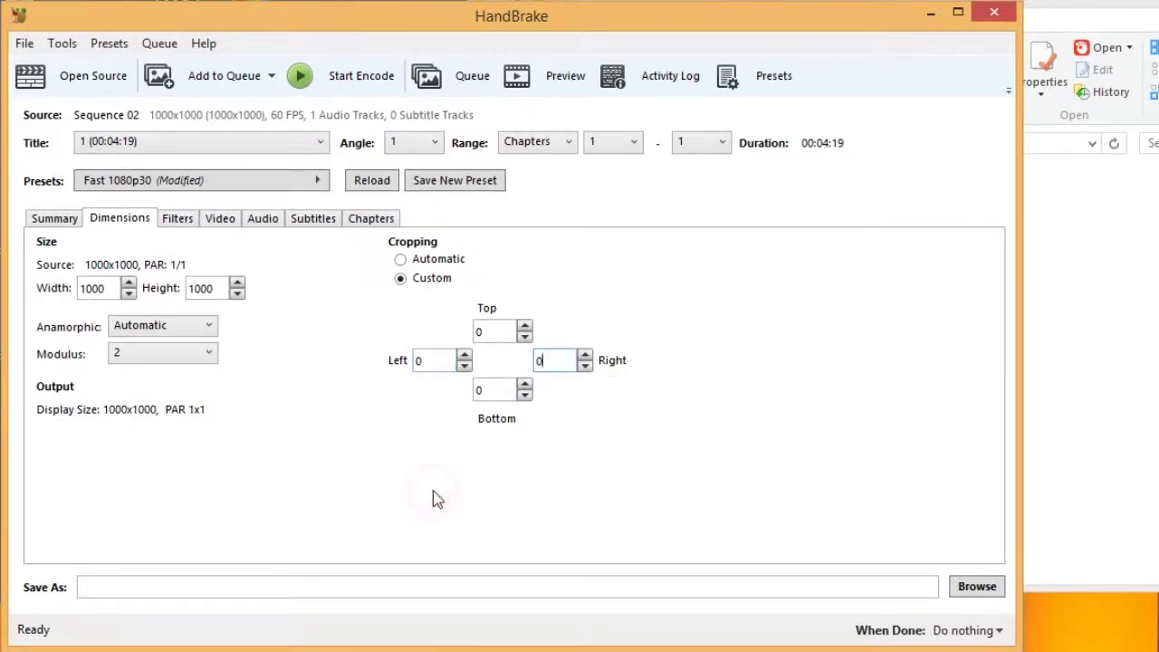
Configure the video encoding with the H.264 (x264) codec and a constant framerate of 30 FPS.
{"action": "left_click", "coordinate": [223, 221]}
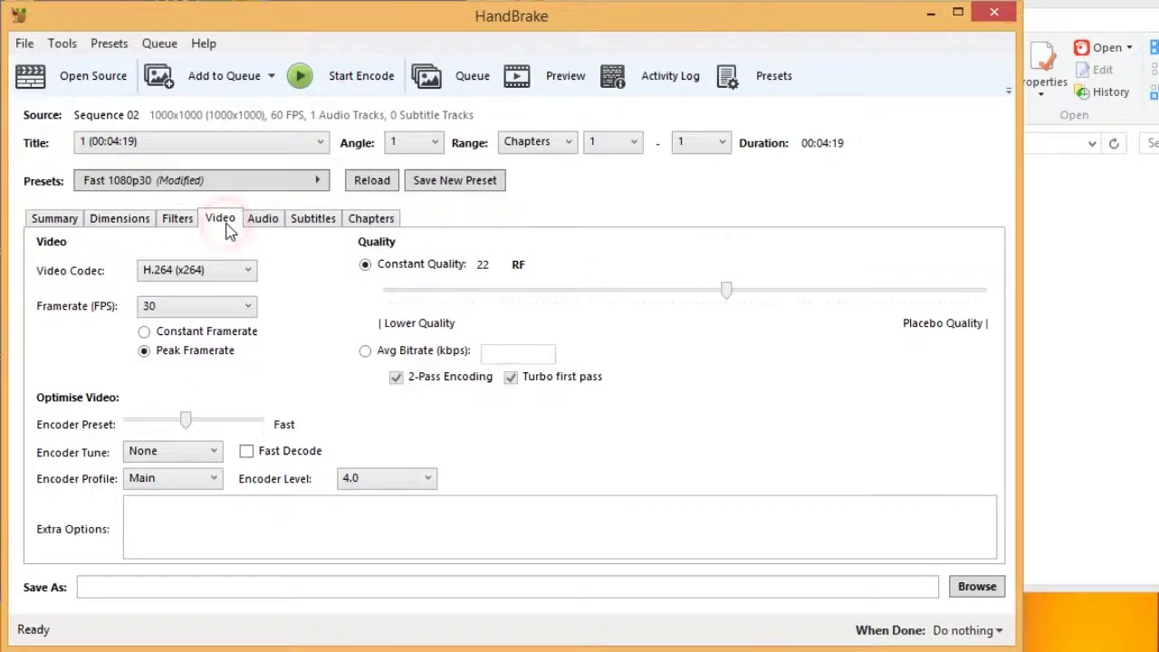
{"action": "left_click", "coordinate": [226, 269]}
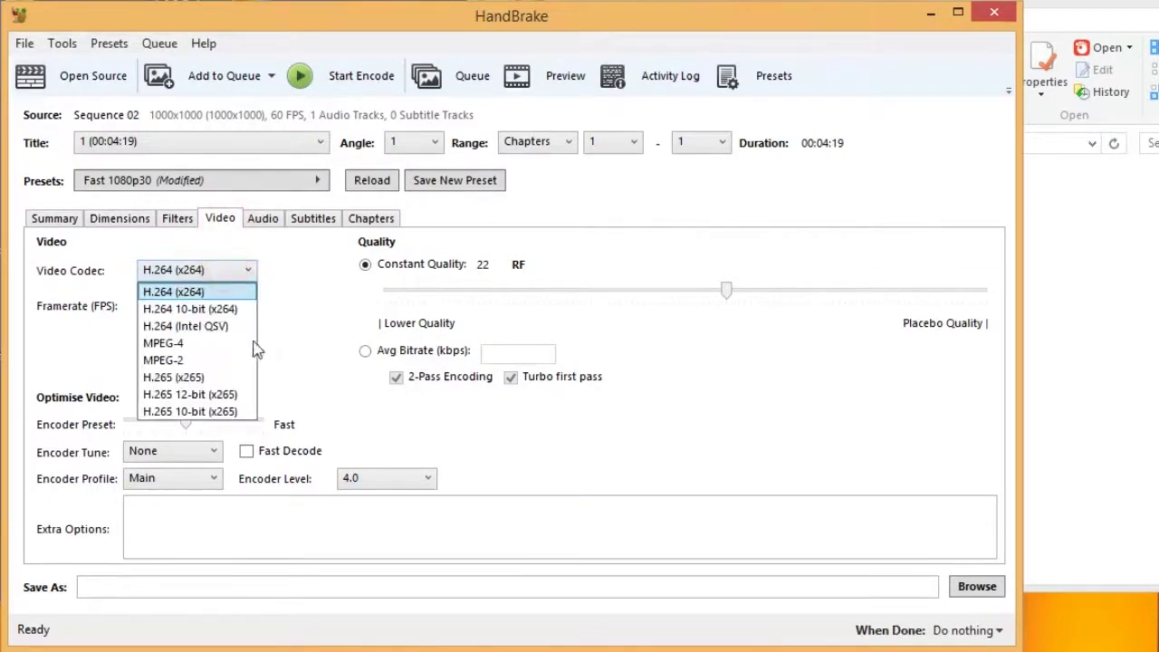
{"action": "left_click", "coordinate": [216, 293]}
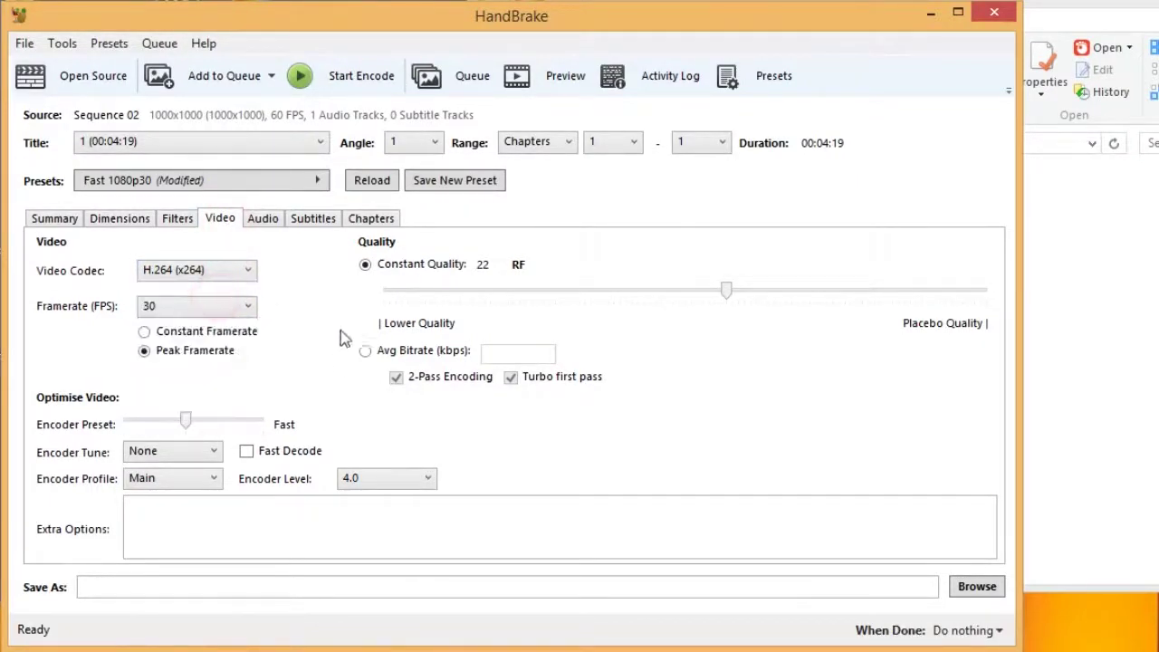
{"action": "left_click", "coordinate": [221, 310]}
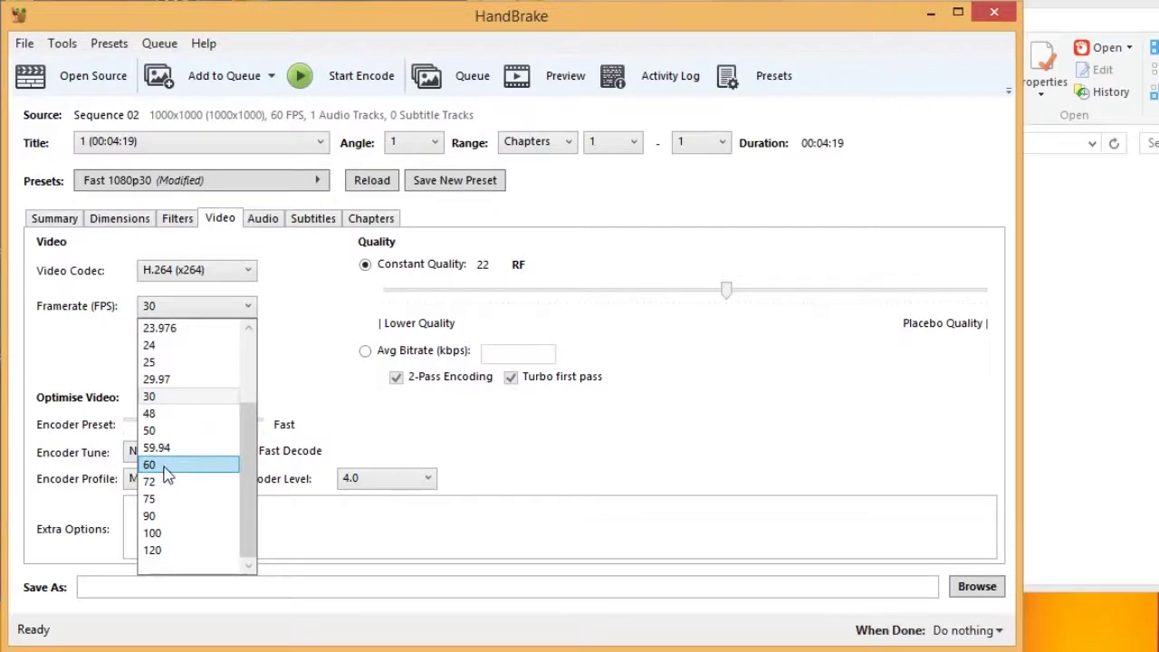
{"action": "left_click", "coordinate": [166, 399]}
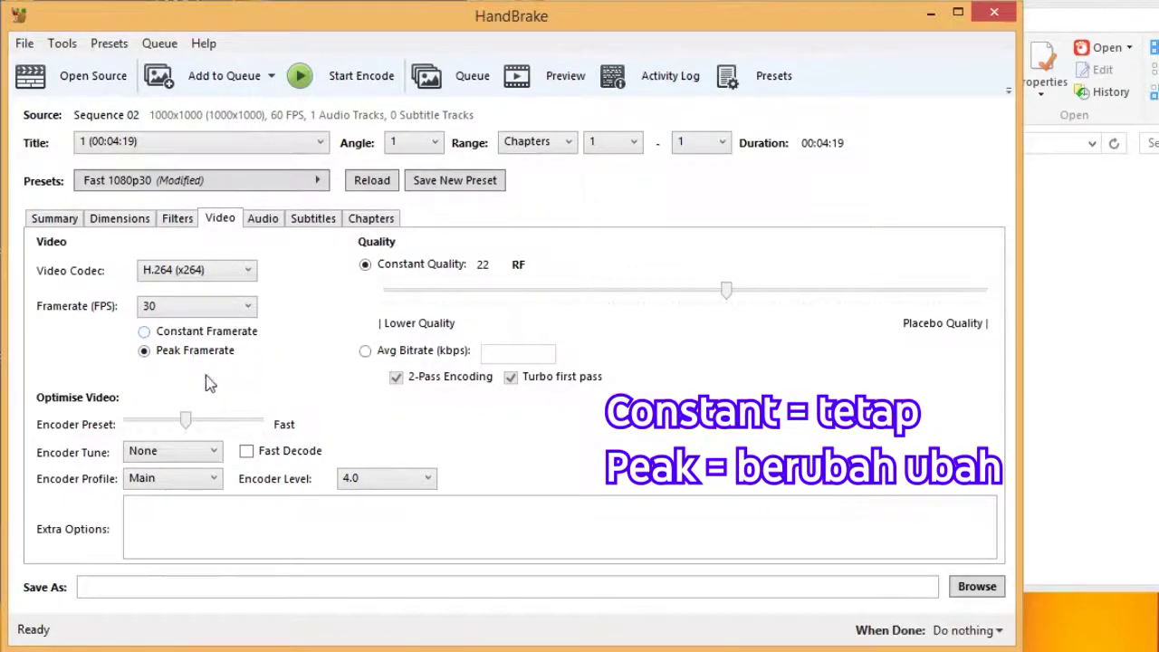
{"action": "left_click", "coordinate": [206, 335]}
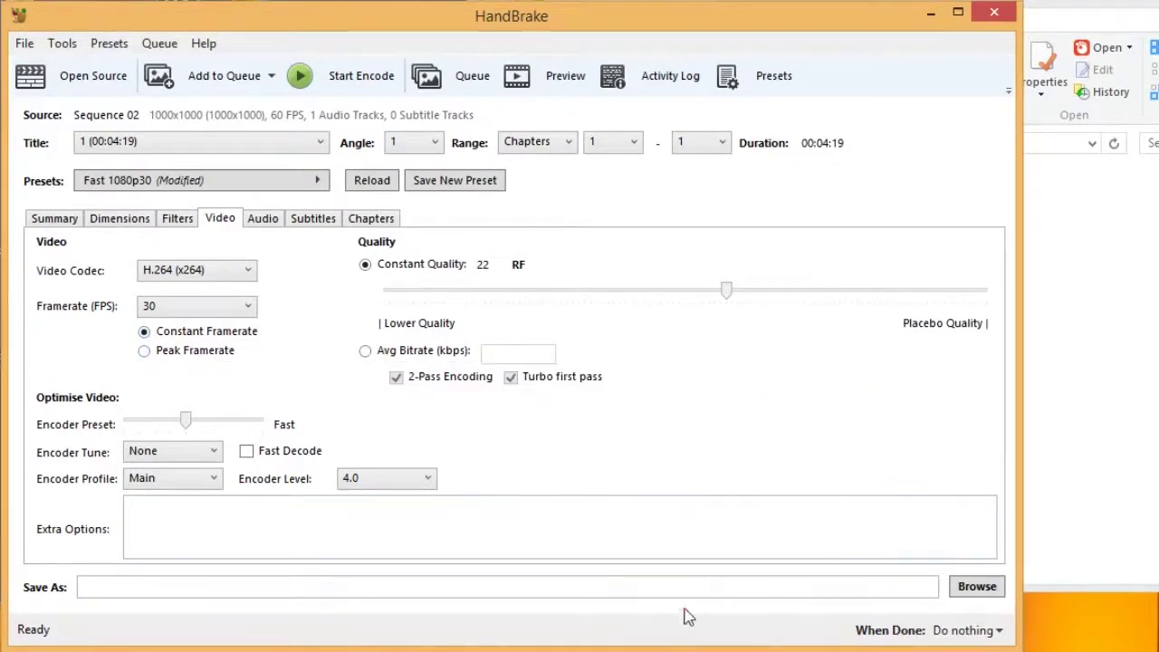
Set the output file to Hasil Kompressan in the Bahan Handbrake folder on Data (E:) and start the encode.
{"action": "left_click", "coordinate": [712, 589]}
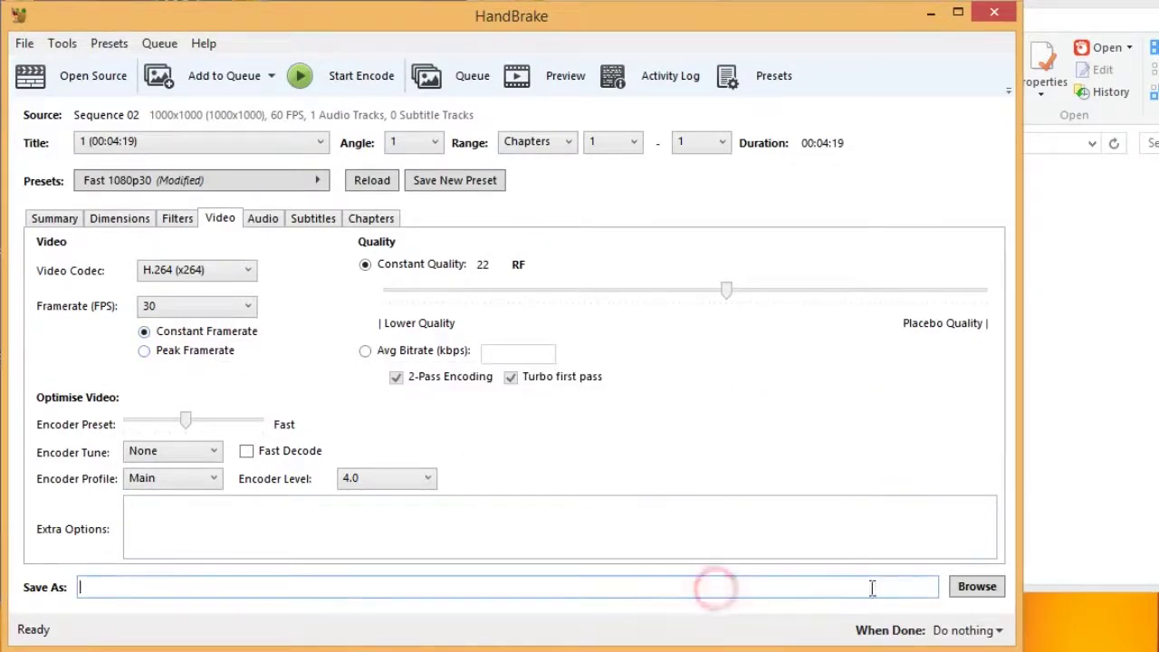
{"action": "left_click", "coordinate": [969, 591]}
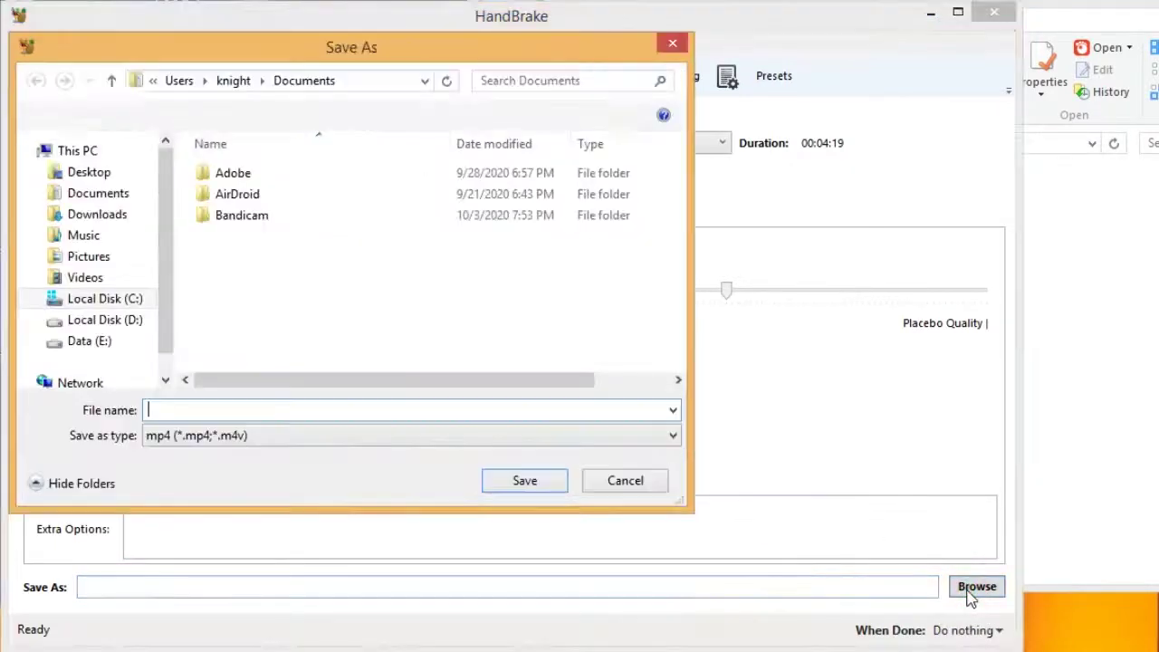
{"action": "left_click", "coordinate": [1120, 375]}
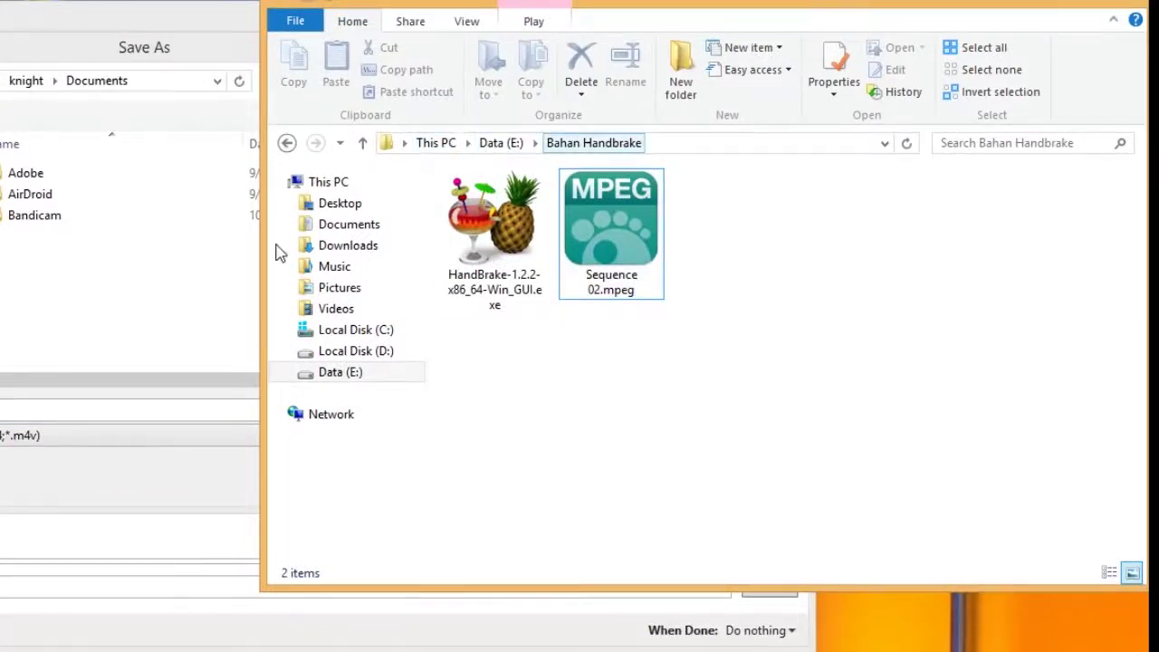
{"action": "left_click", "coordinate": [193, 246]}
{"action": "left_click", "coordinate": [100, 343]}
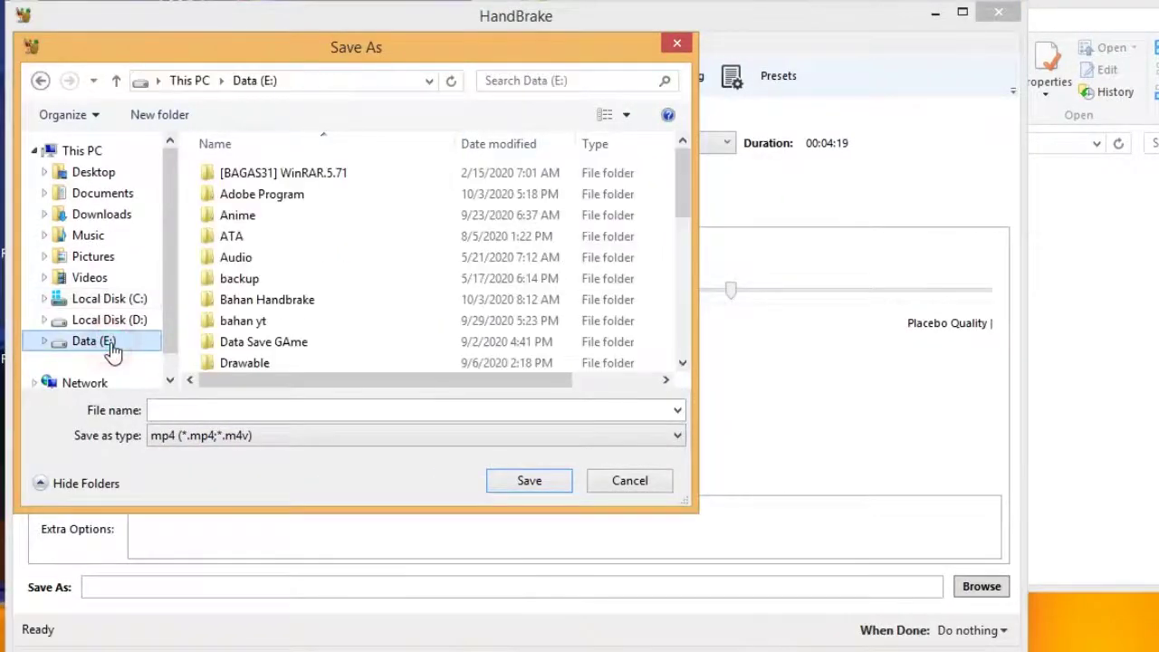
{"action": "double_click", "coordinate": [307, 301]}
{"action": "left_click", "coordinate": [281, 409]}
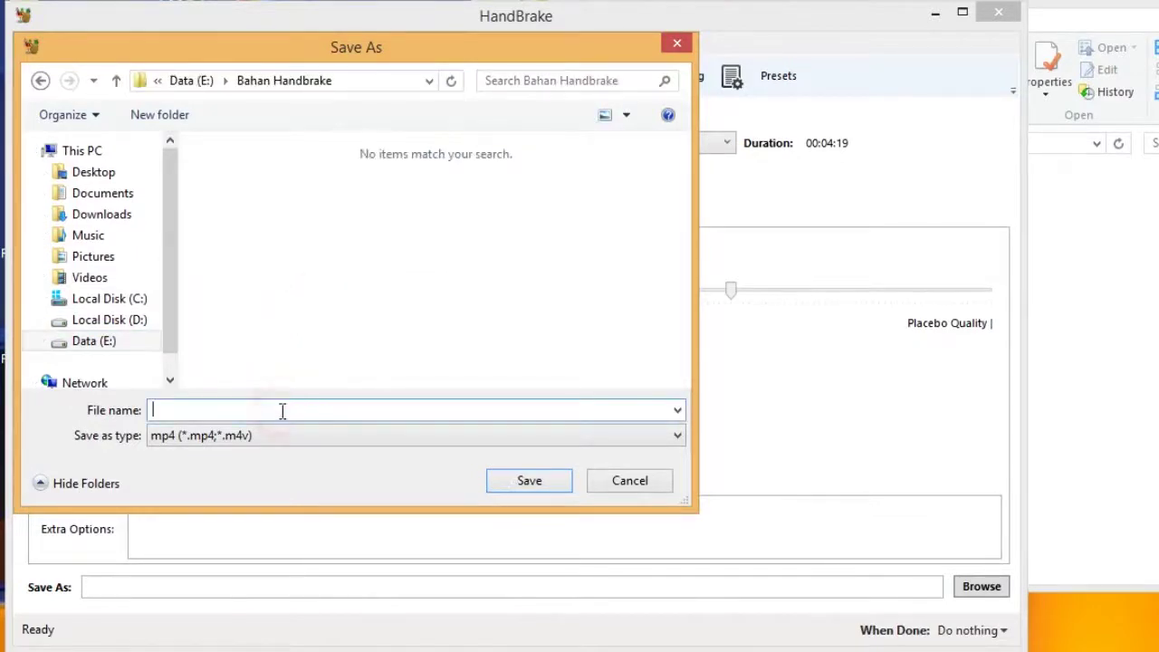
{"action": "type", "text": "ha"}
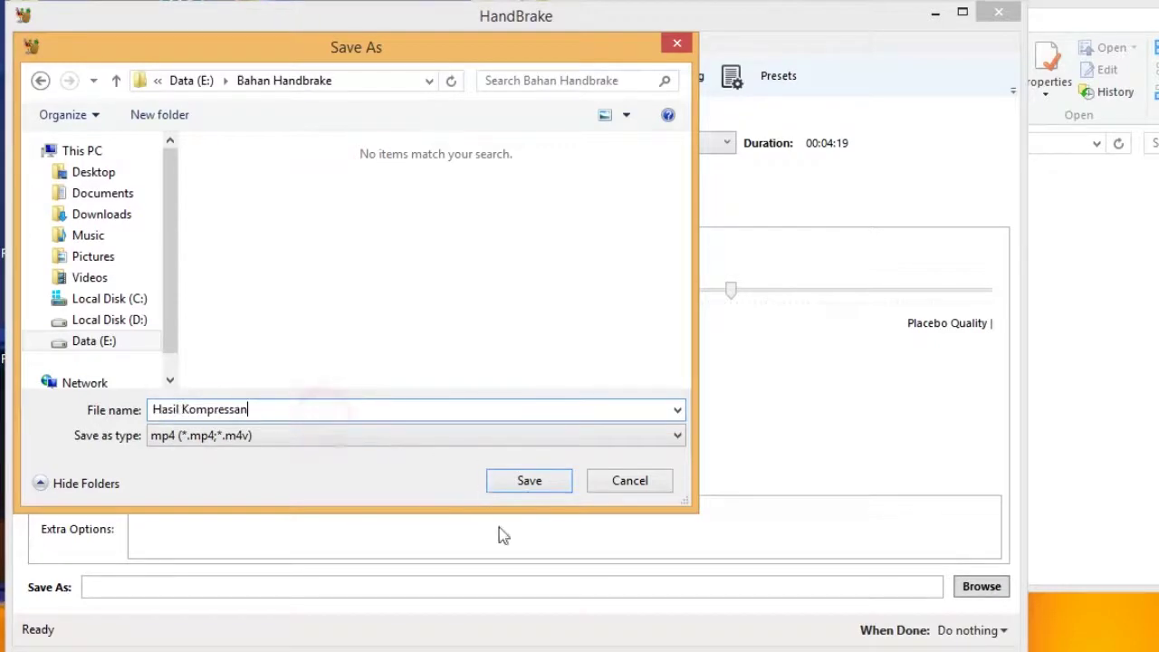
{"action": "left_click", "coordinate": [529, 481]}
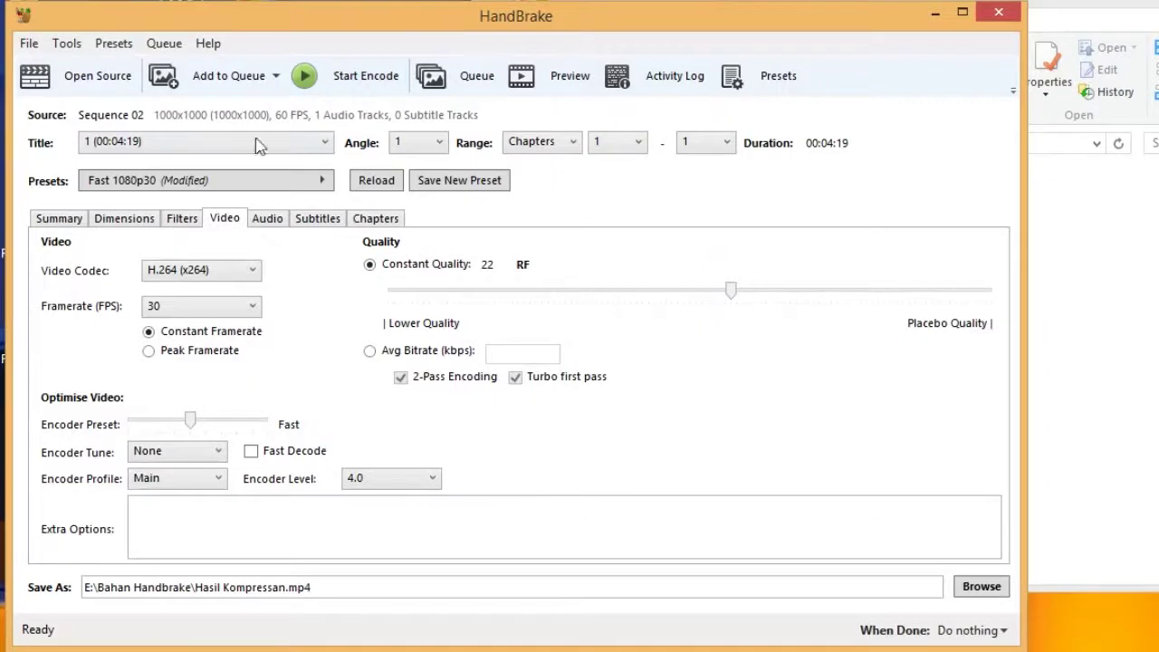
{"action": "left_click", "coordinate": [370, 84]}
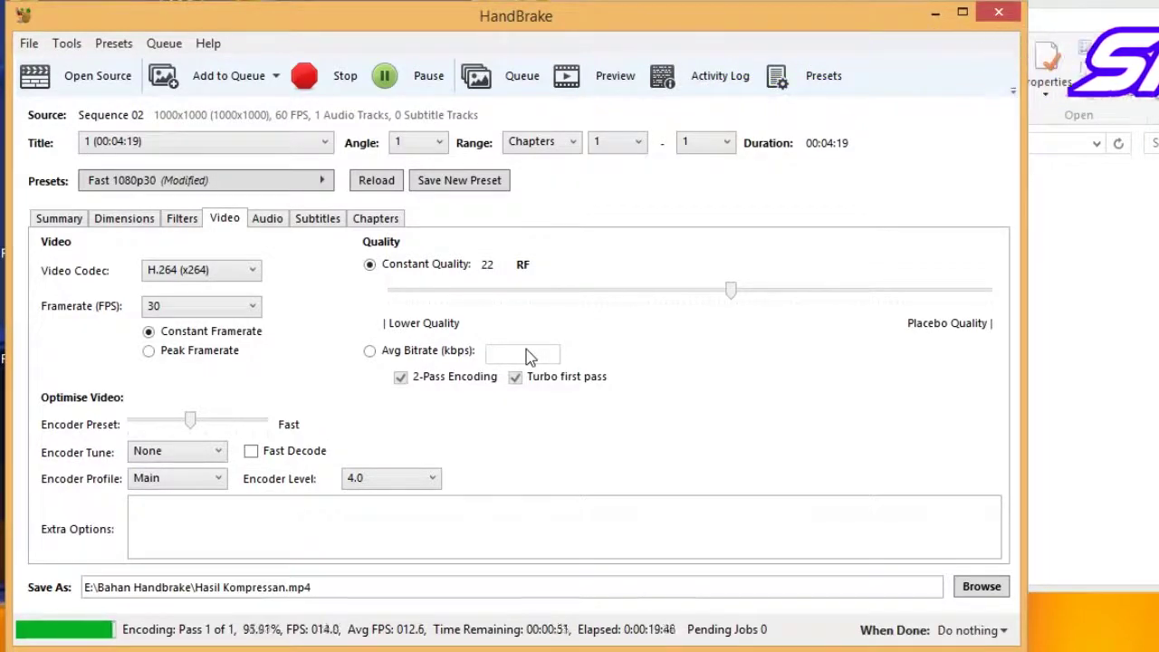
{"action": "left_click", "coordinate": [732, 392]}
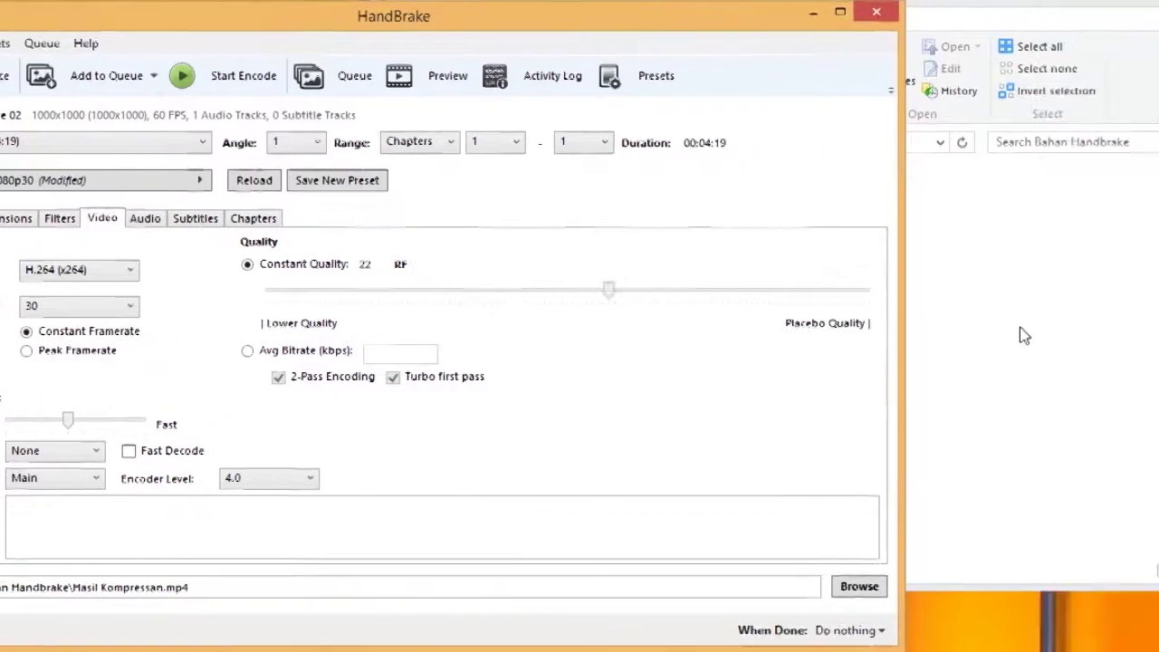
Switch to the Bahan Handbrake folder and open the properties of Sequence 02.mpeg and Hasil Kompressan.mp4.
{"action": "left_click", "coordinate": [1145, 331]}
{"action": "left_click", "coordinate": [896, 297]}
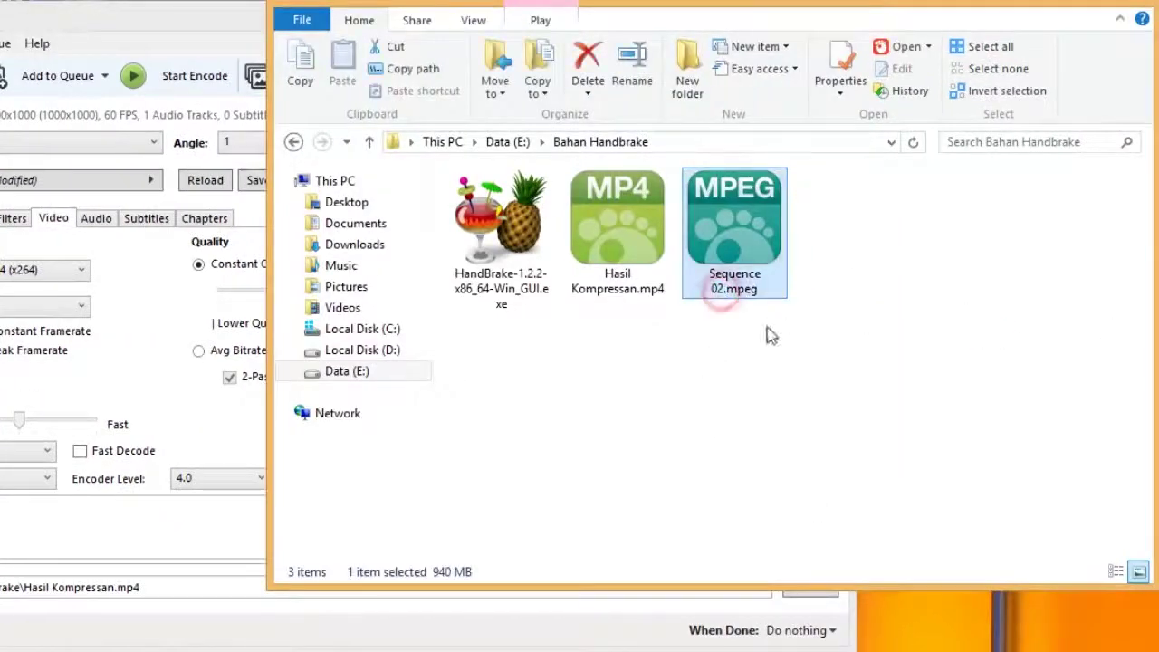
{"action": "right_click", "coordinate": [734, 263]}
{"action": "left_click", "coordinate": [867, 630]}
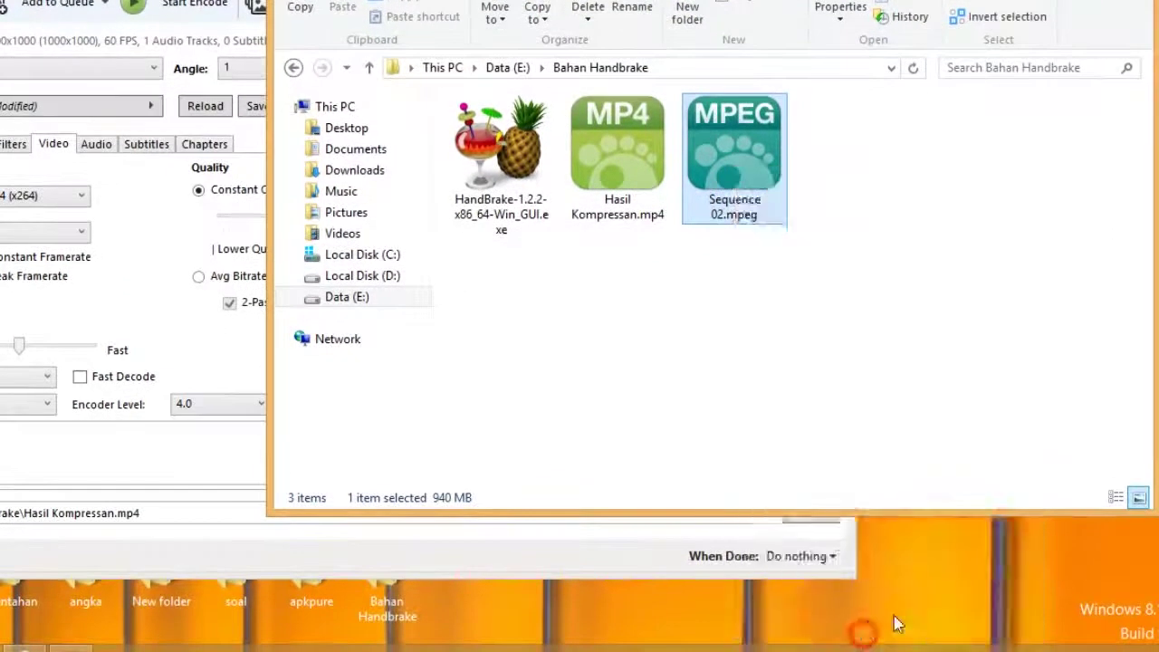
{"action": "left_click", "coordinate": [650, 210]}
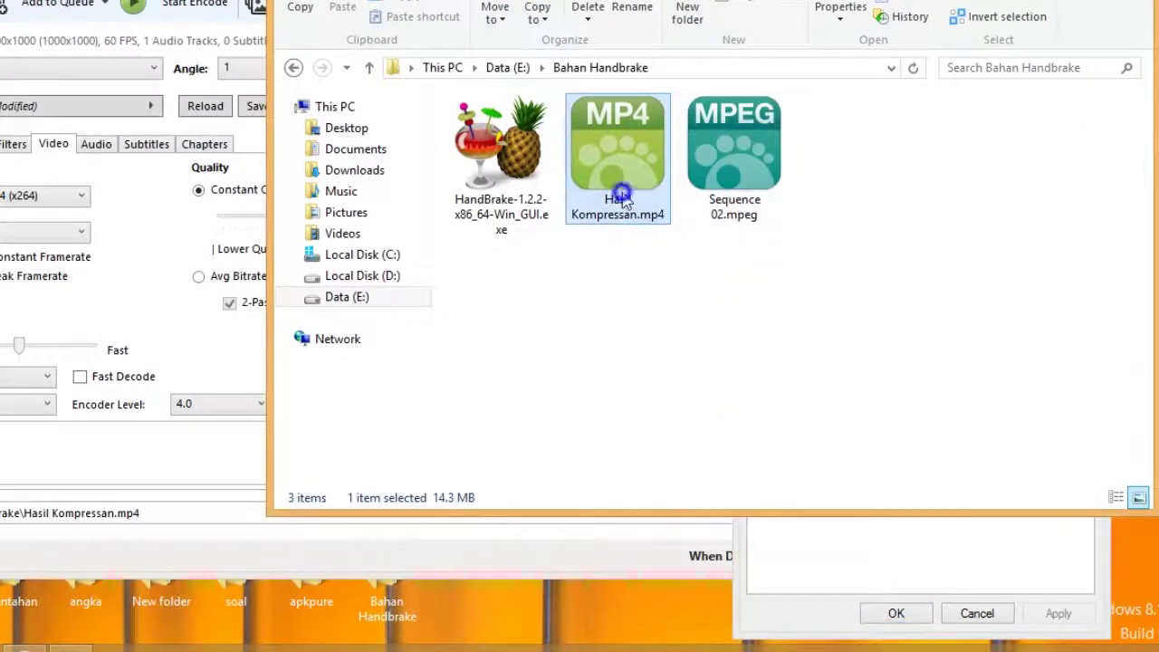
{"action": "right_click", "coordinate": [624, 264]}
{"action": "left_click", "coordinate": [695, 630]}
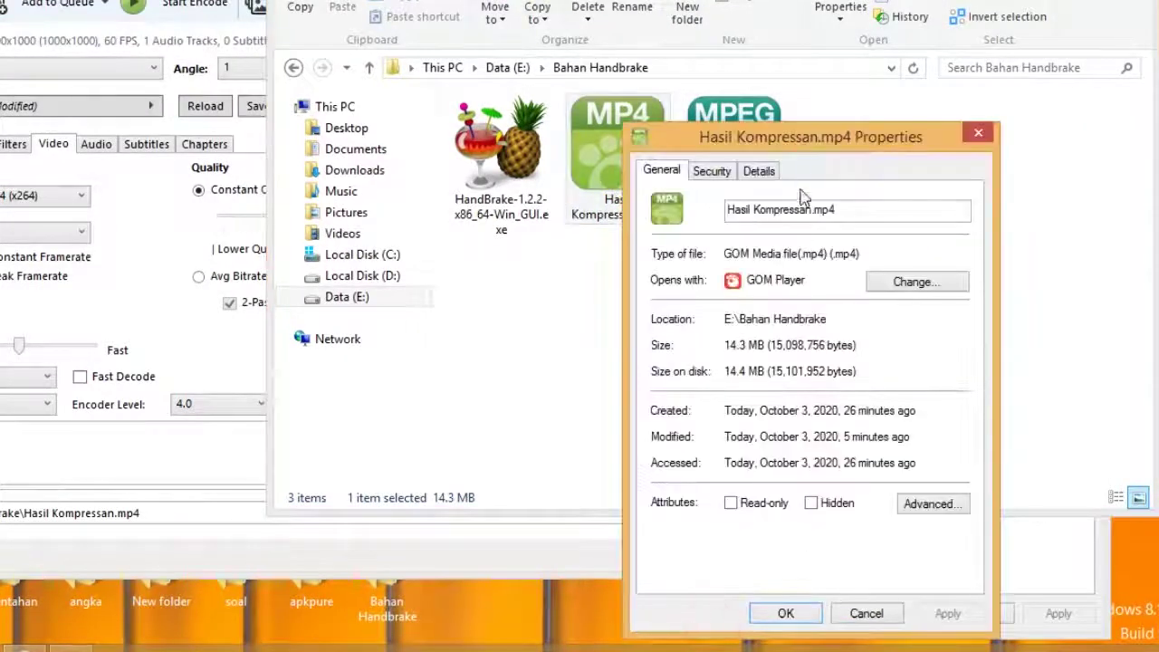
Clear the folder window out of the way and place the two files' Properties windows side by side.
{"action": "left_click_drag", "start_coordinate": [807, 142], "coordinate": [634, 154]}
{"action": "left_click", "coordinate": [1101, 50]}
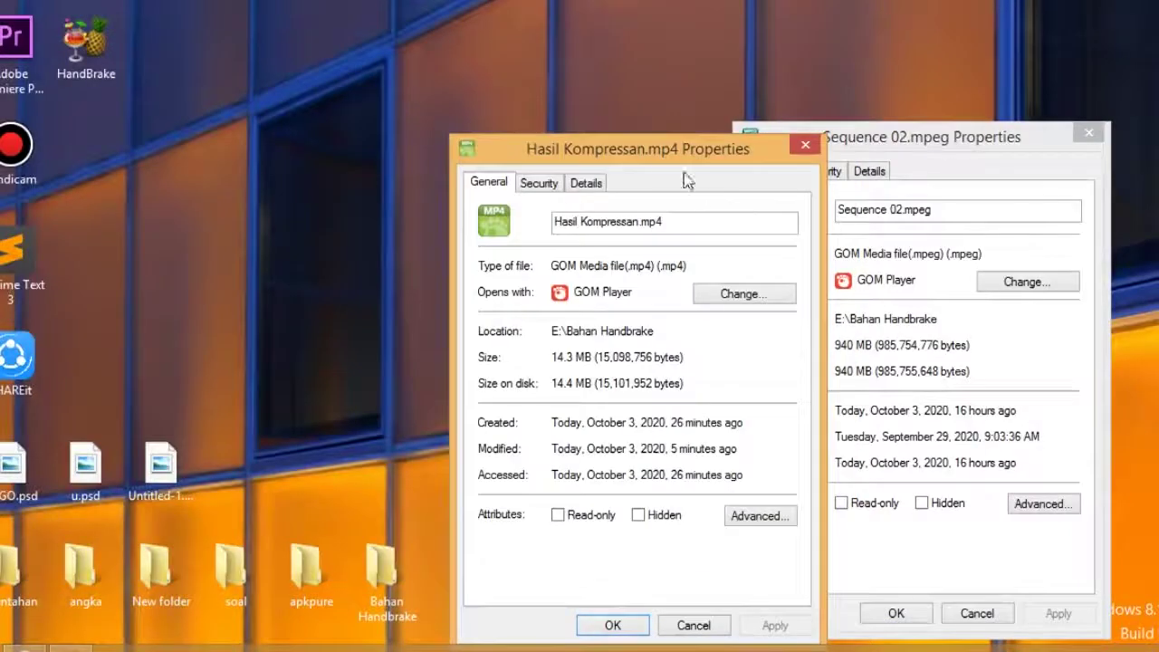
{"action": "left_click_drag", "start_coordinate": [656, 152], "coordinate": [484, 49]}
{"action": "left_click_drag", "start_coordinate": [834, 152], "coordinate": [761, 61]}
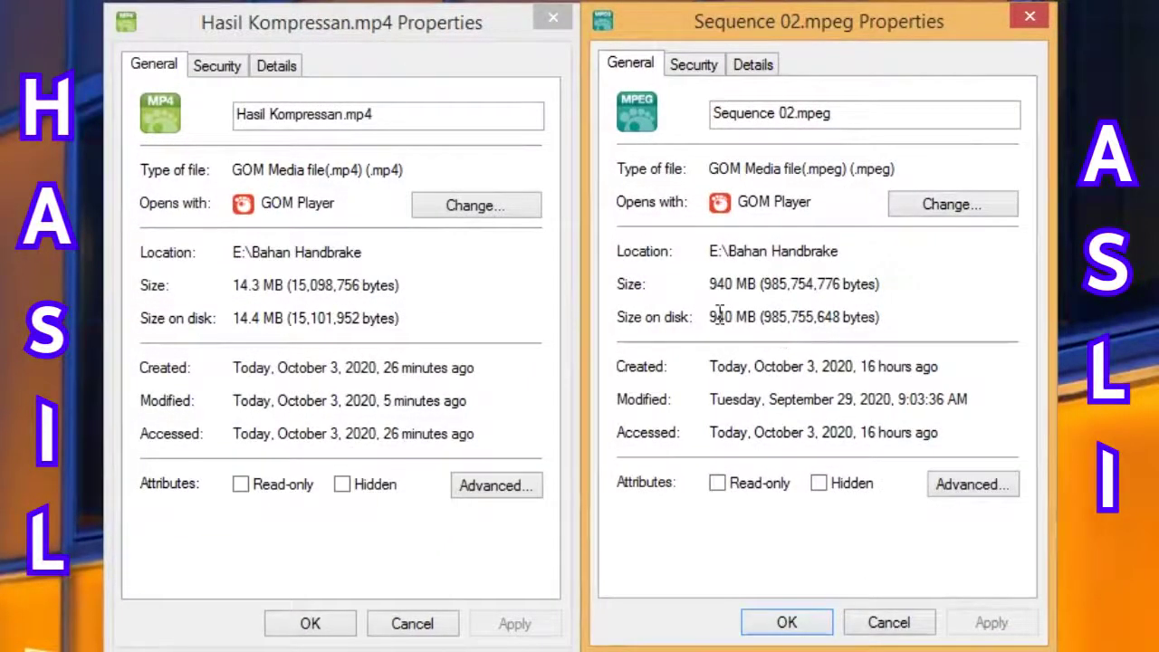
Compare the size and size on disk of Hasil Kompressan.mp4 with those of Sequence 02.mpeg.
{"action": "left_click", "coordinate": [718, 312]}
{"action": "left_click", "coordinate": [280, 337]}
{"action": "left_click", "coordinate": [324, 319]}
{"action": "left_click", "coordinate": [541, 330]}
{"action": "left_click", "coordinate": [240, 343]}
Show the detailed properties of both videos and compare their length, frame width and frame rate.
{"action": "left_click", "coordinate": [277, 66]}
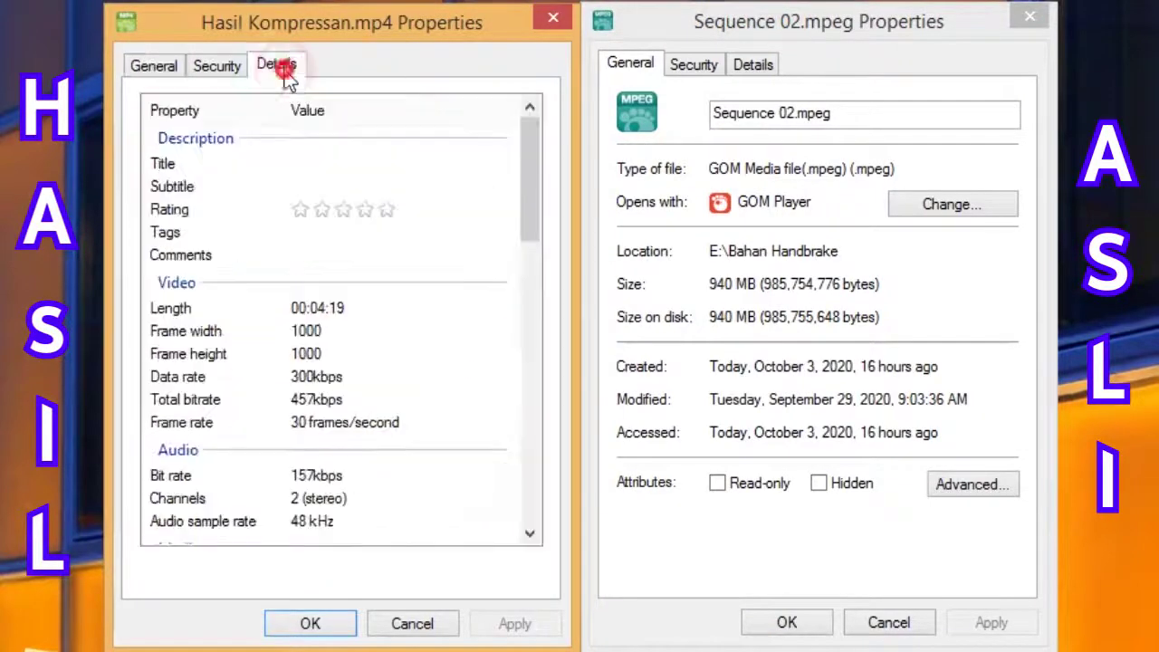
{"action": "left_click", "coordinate": [753, 63]}
{"action": "left_click", "coordinate": [340, 310]}
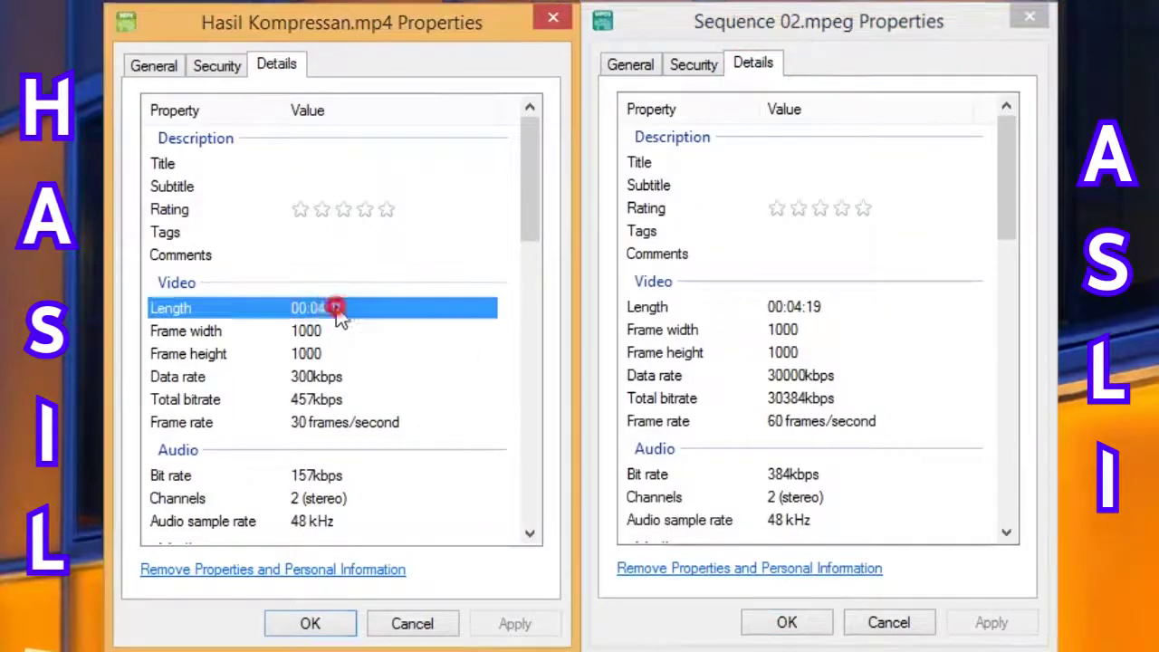
{"action": "left_click", "coordinate": [791, 307]}
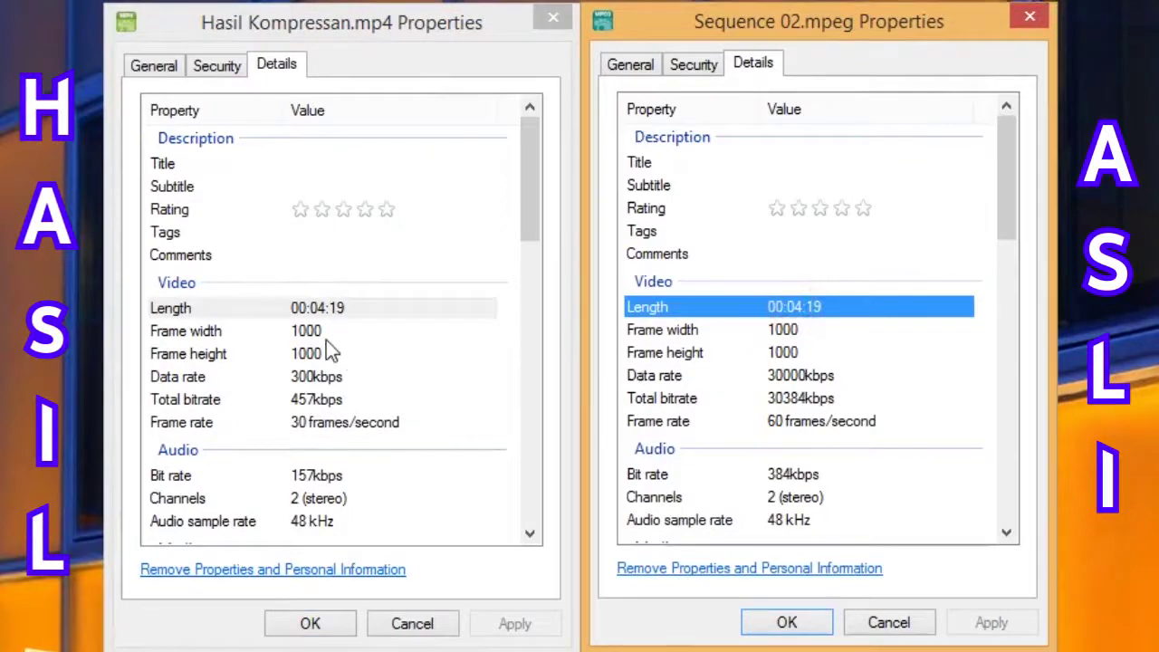
{"action": "left_click", "coordinate": [326, 332]}
{"action": "left_click", "coordinate": [793, 330]}
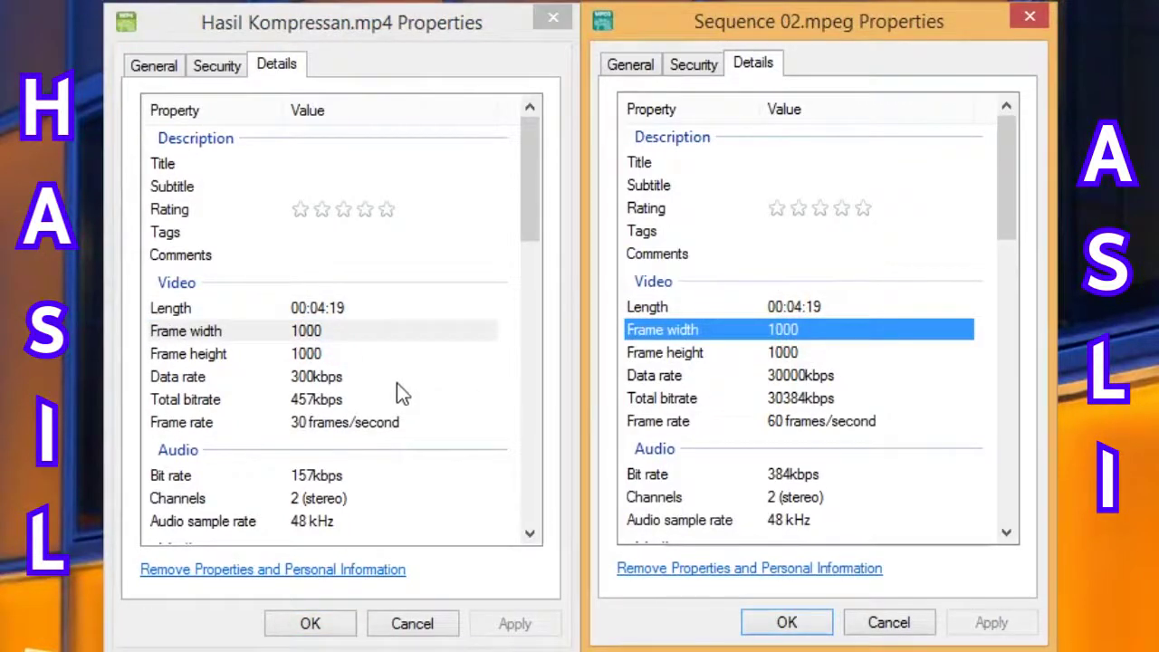
{"action": "left_click", "coordinate": [311, 424]}
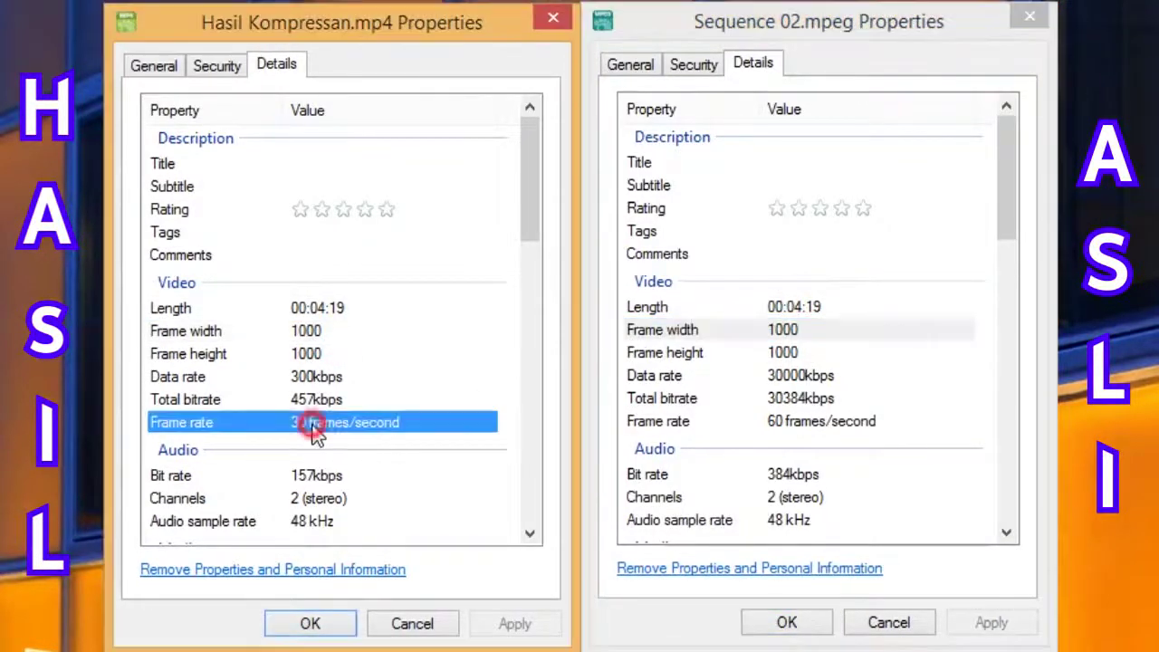
{"action": "left_click", "coordinate": [868, 428]}
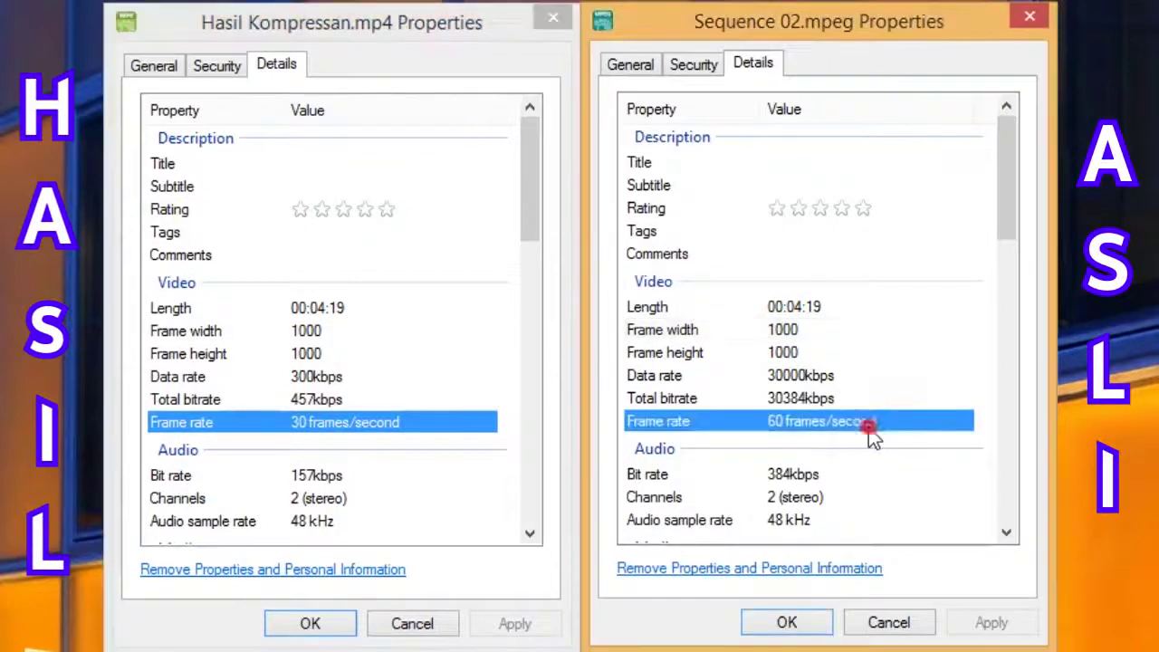
{"action": "left_click", "coordinate": [377, 428]}
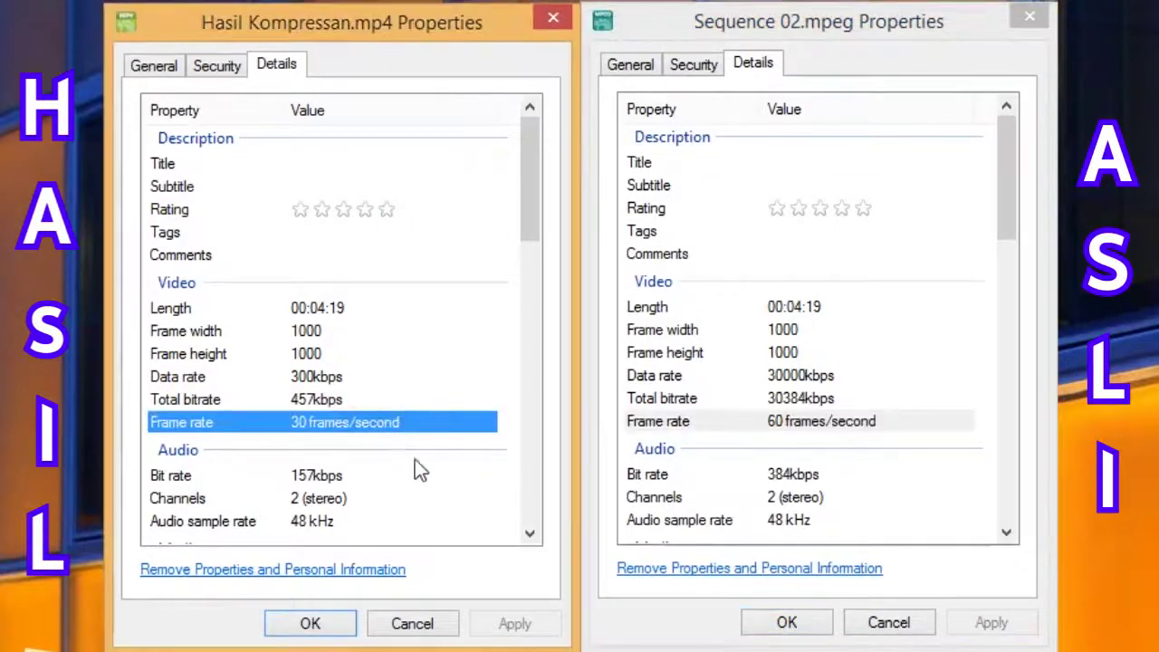